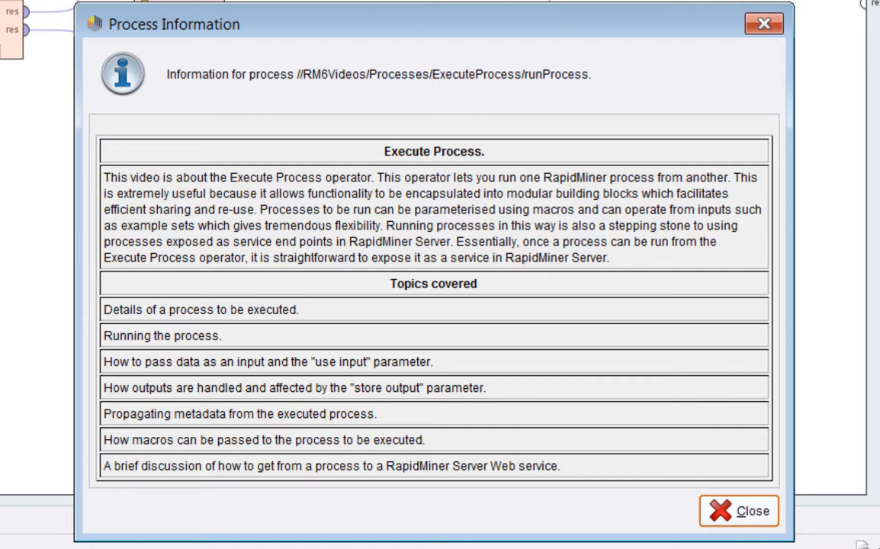
- Dismiss the process information and open the recent process //RM6Videos/Processes/ExecuteProcess/executedProcess
left_click(744, 506)
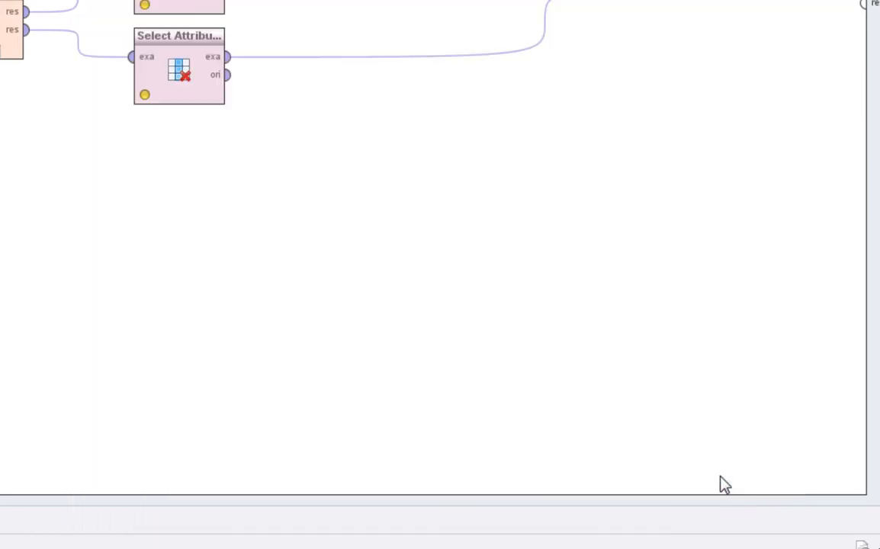
left_click(11, 21)
mouse_move(43, 66)
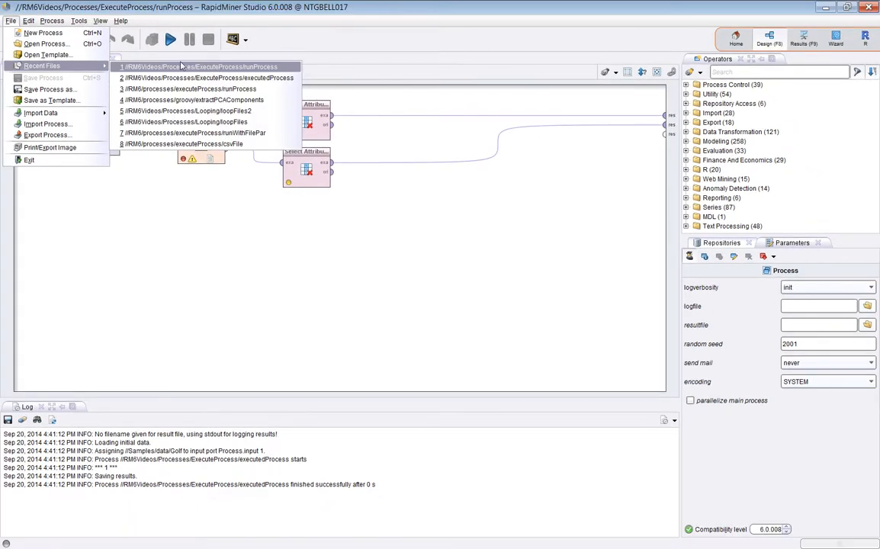
left_click(216, 78)
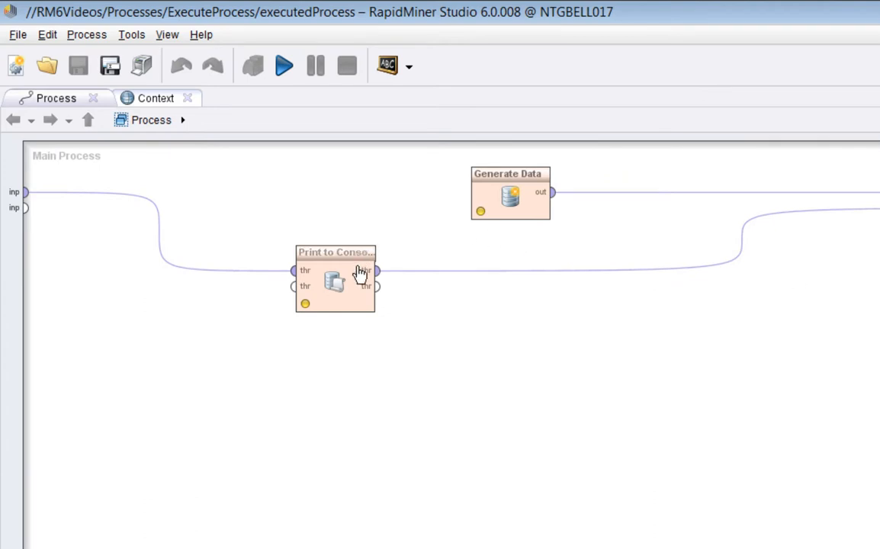
- Examine the log value parameter of Print to Console and the parameters of the Generate Data operator
left_click(350, 295)
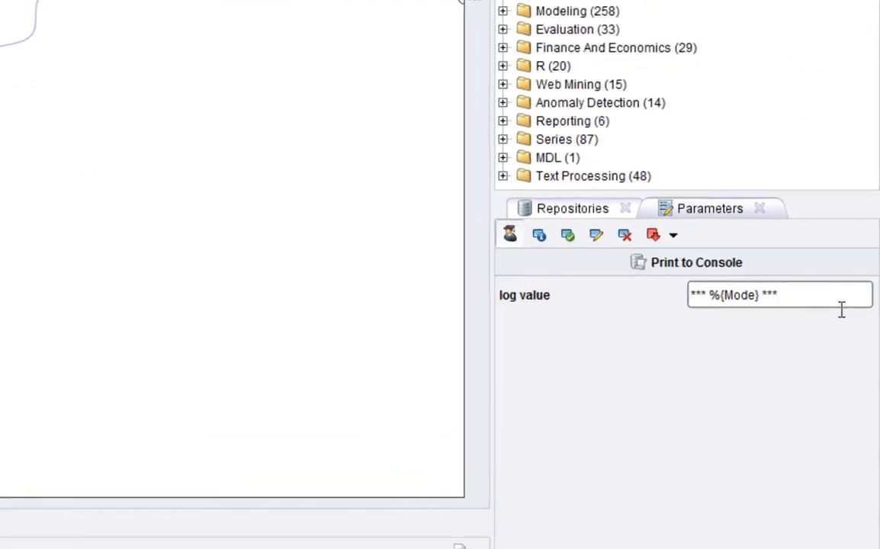
left_click(833, 304)
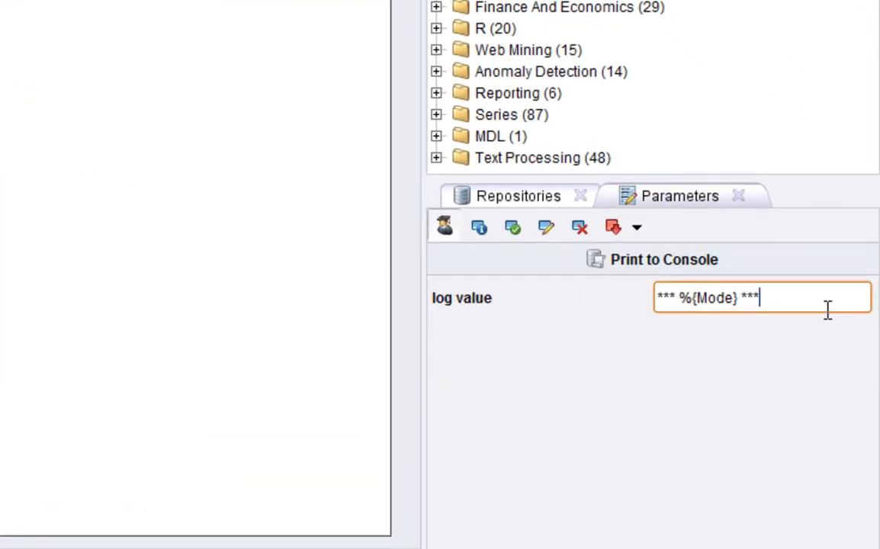
left_click_drag(833, 304, 682, 304)
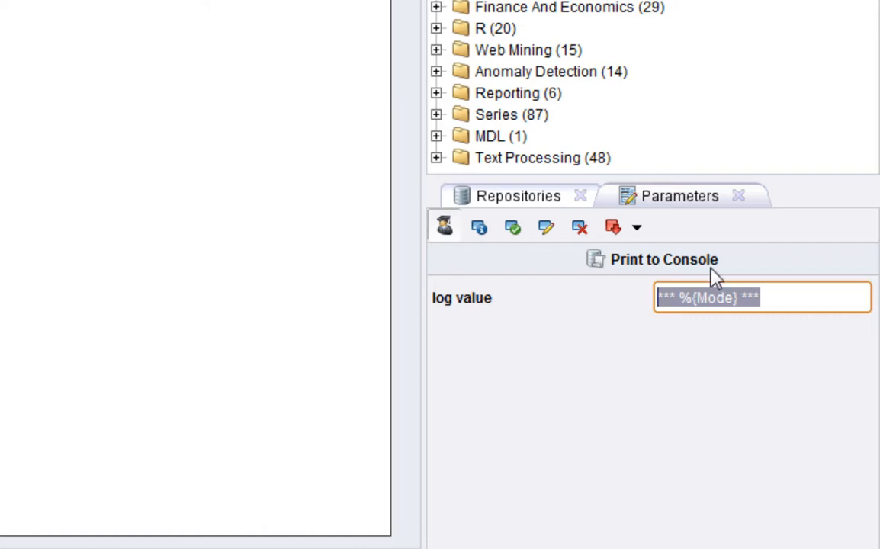
left_click(698, 299)
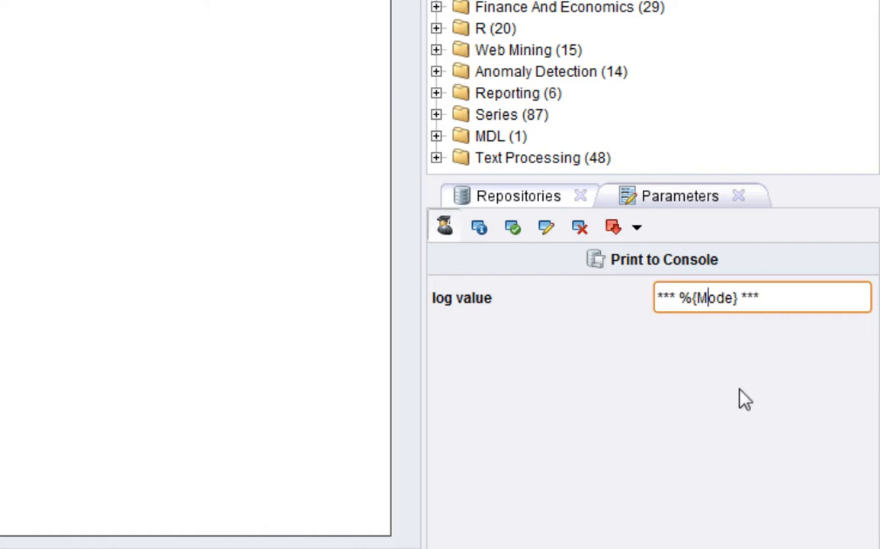
left_click(775, 309)
double_click(751, 311)
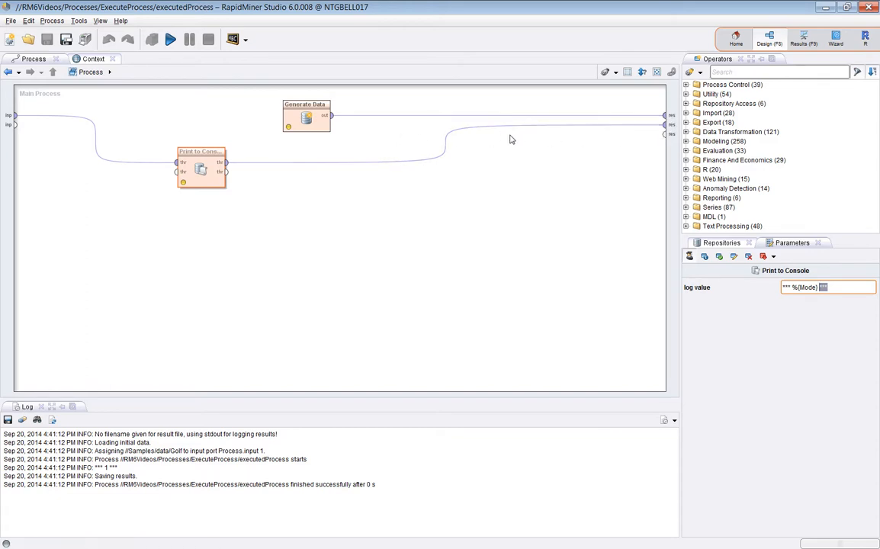
left_click(299, 115)
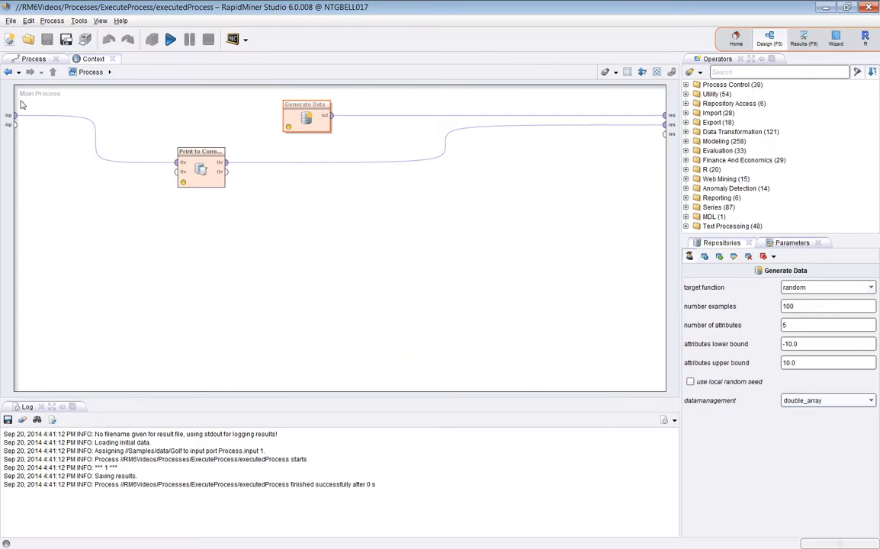
- Review the process context: the input location, the output locations and the Mode macro
left_click(100, 21)
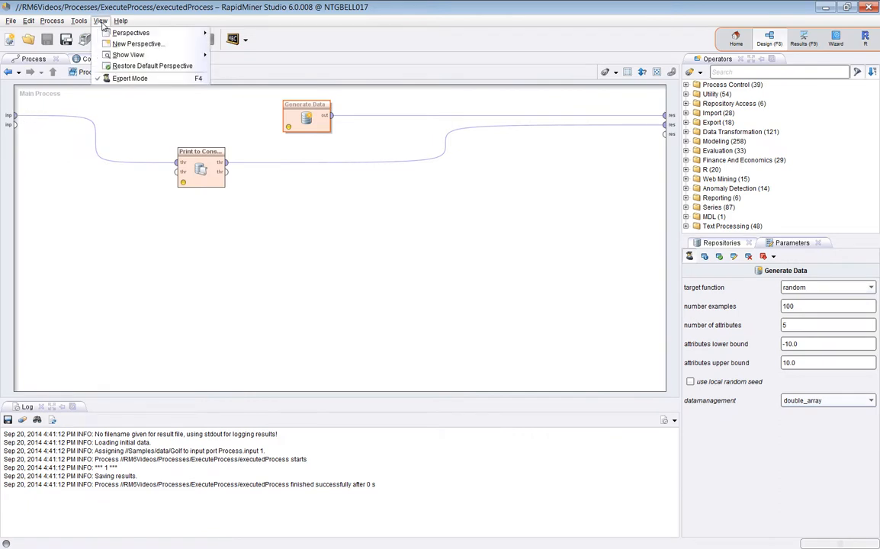
mouse_move(110, 55)
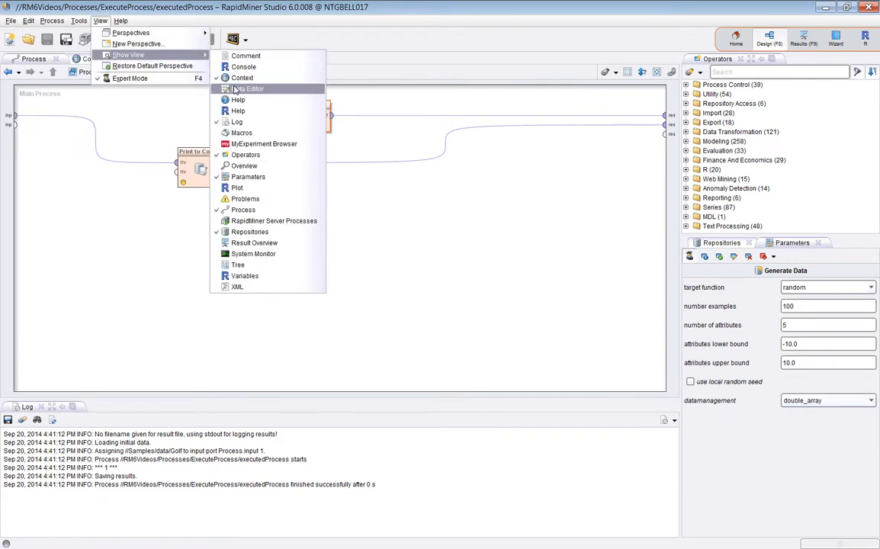
left_click(130, 333)
left_click(77, 58)
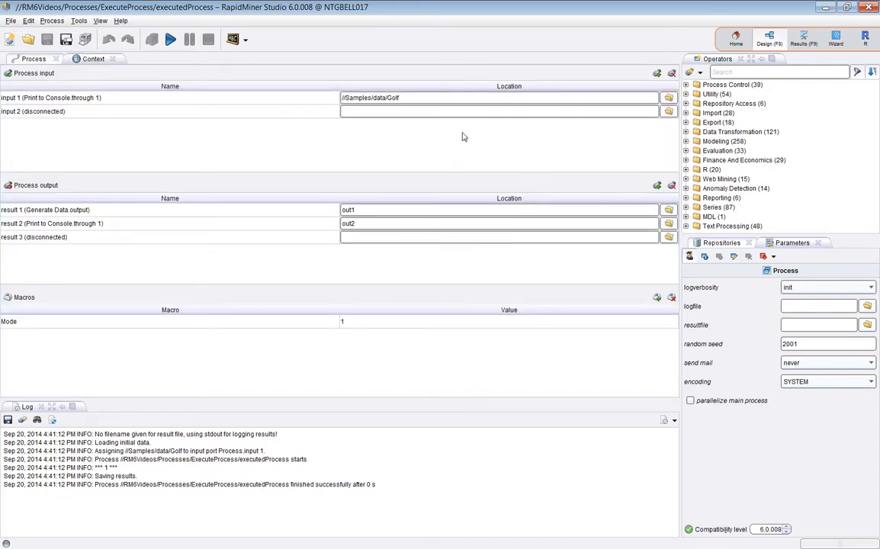
left_click(422, 99)
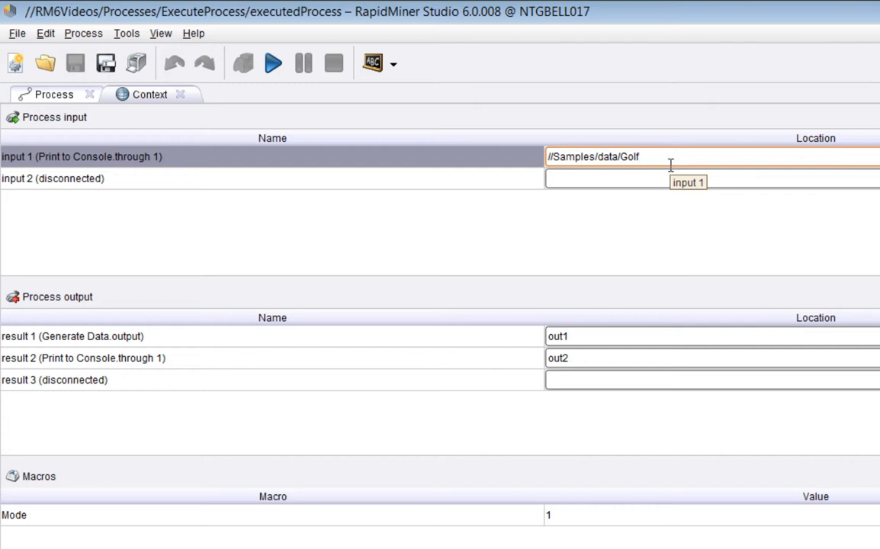
left_click(585, 349)
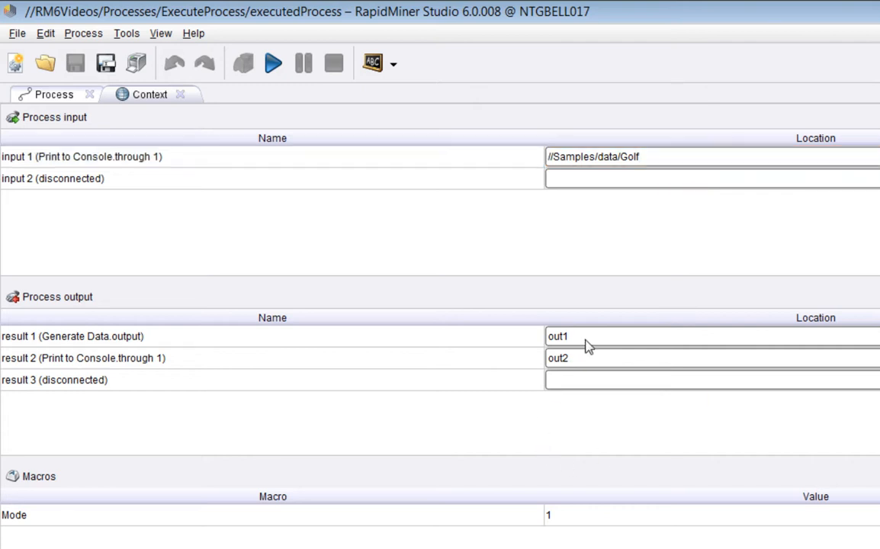
left_click(589, 339)
left_click(90, 521)
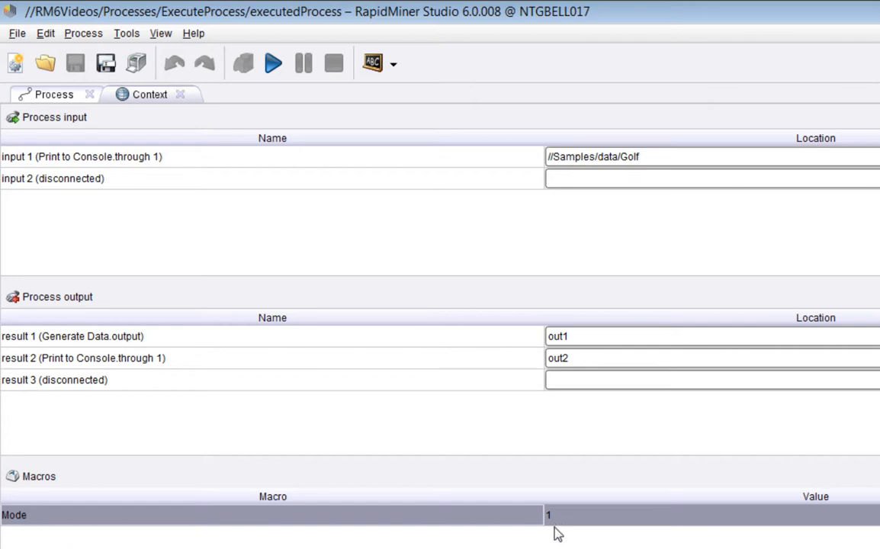
- Return to the process diagram, clear the log and run executedProcess
left_click(54, 95)
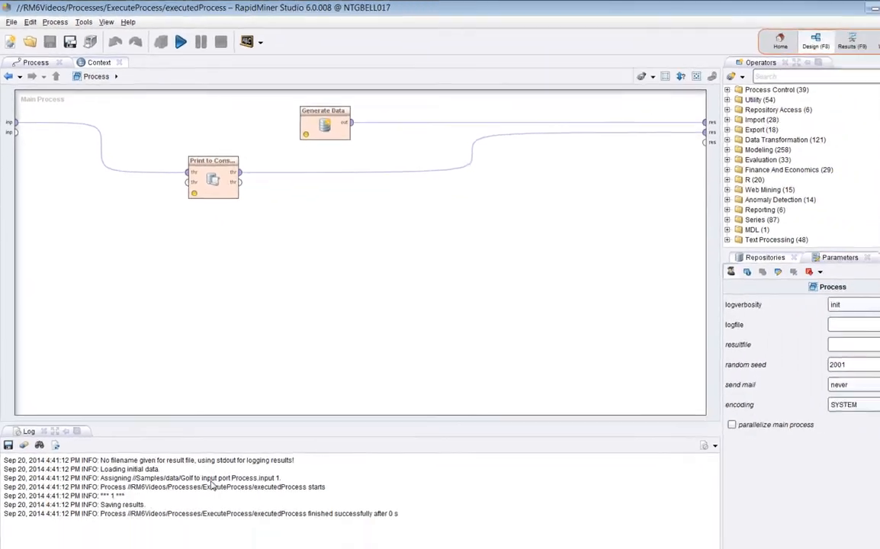
right_click(213, 485)
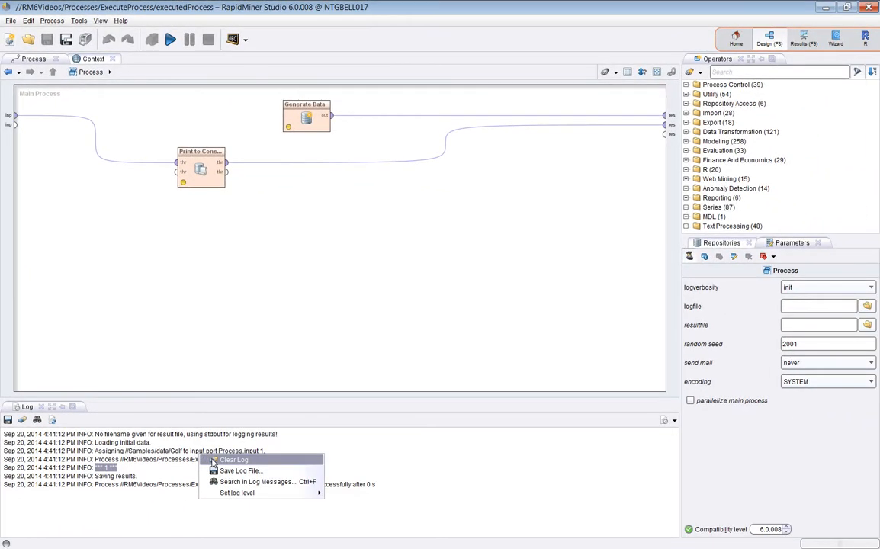
left_click(223, 490)
left_click(169, 41)
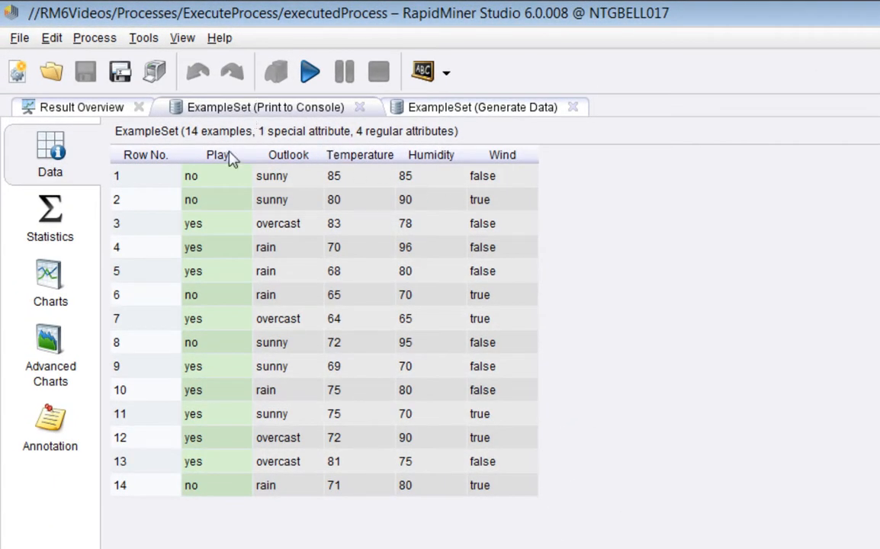
- Inspect the Print to Console and Generate Data example sets and the macro line printed in the log
left_click(216, 176)
left_click_drag(215, 175, 521, 491)
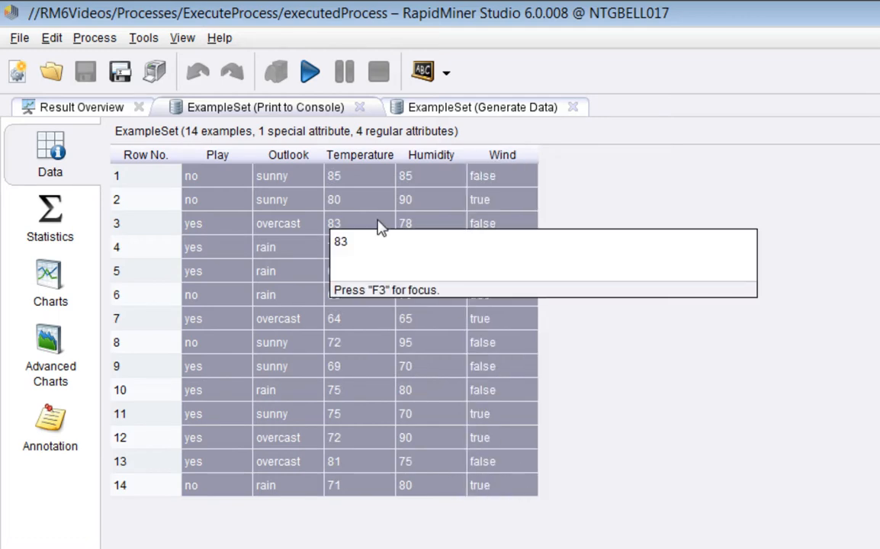
left_click(416, 109)
left_click(221, 183)
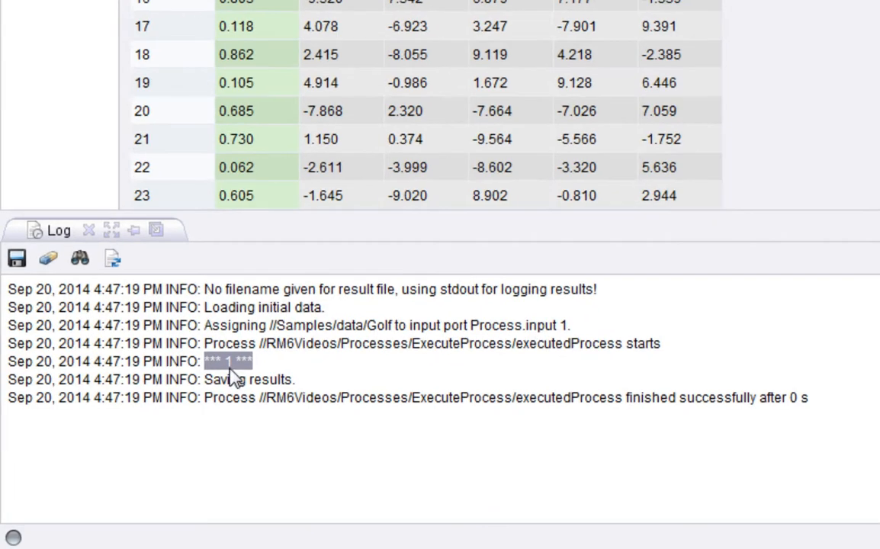
left_click(107, 464)
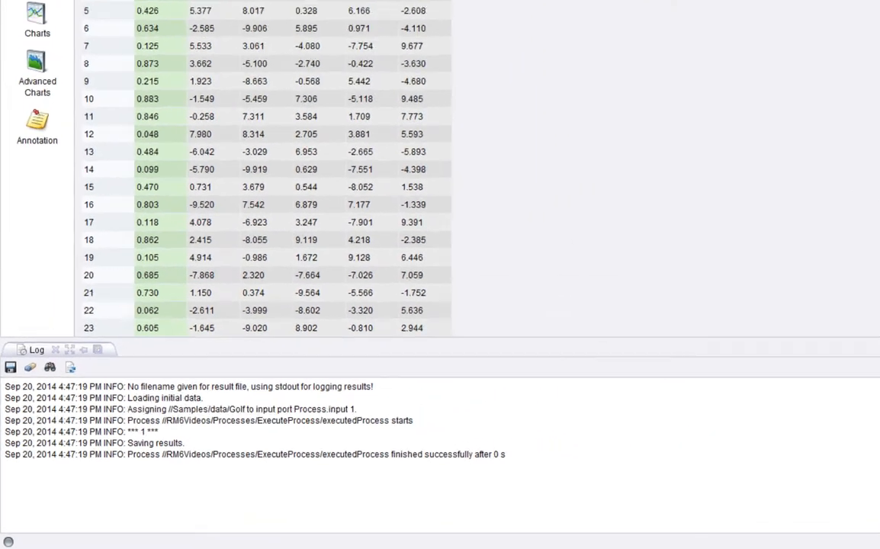
- Show the Macros view, check the value of the Mode macro, and close the view again
left_click(100, 21)
mouse_move(128, 55)
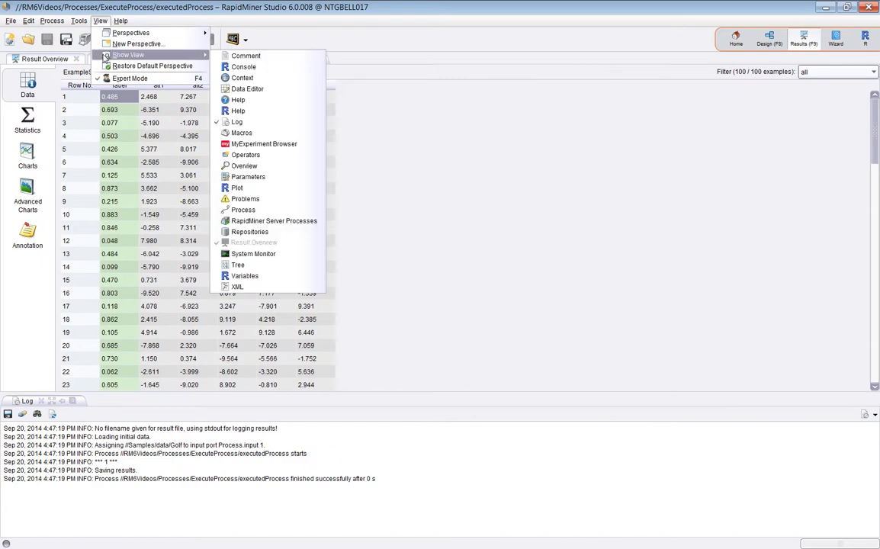
left_click(241, 132)
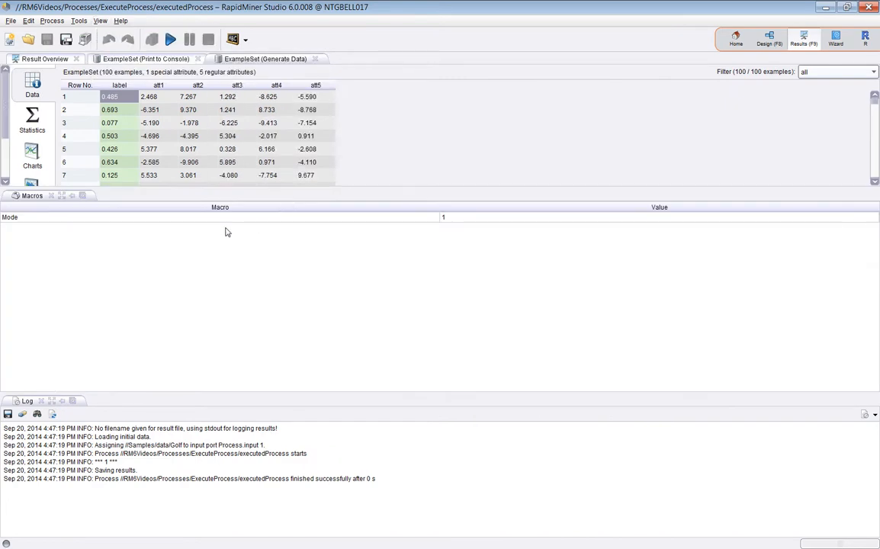
left_click(79, 218)
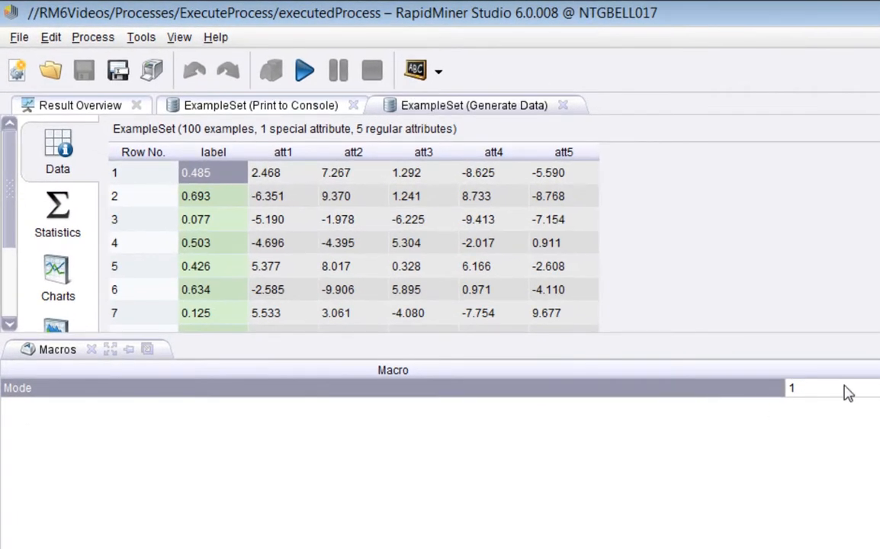
left_click(473, 217)
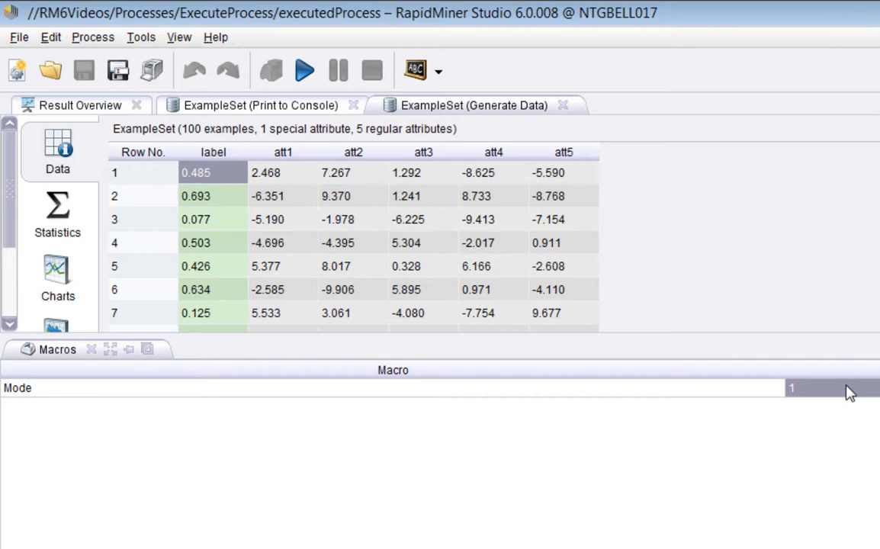
left_click(757, 389)
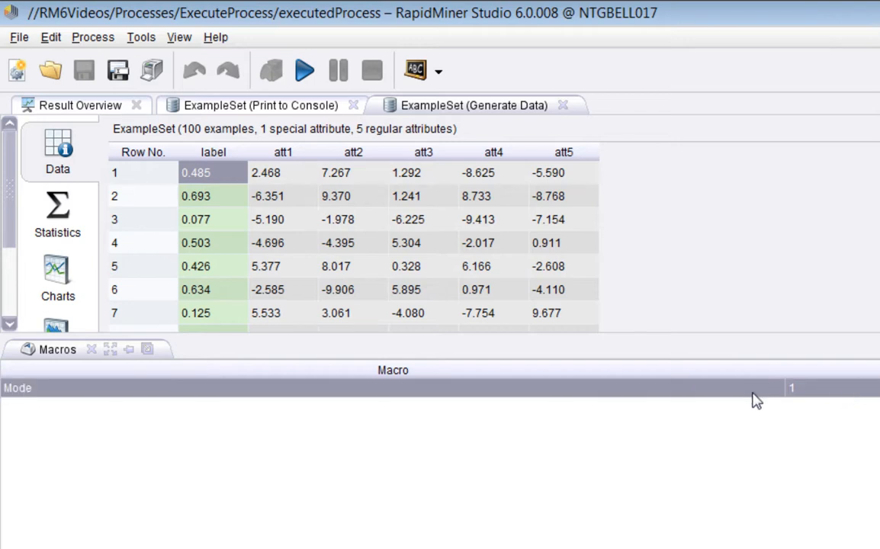
left_click(91, 349)
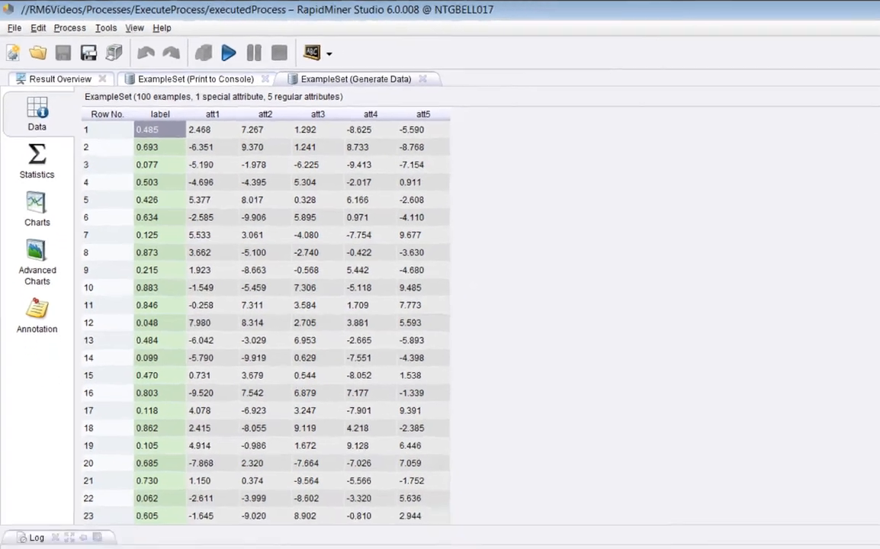
- Return to the design perspective, open the recent process //RM6Videos/Processes/ExecuteProcess/runProcess and dismiss its process information
left_click(768, 39)
left_click(9, 20)
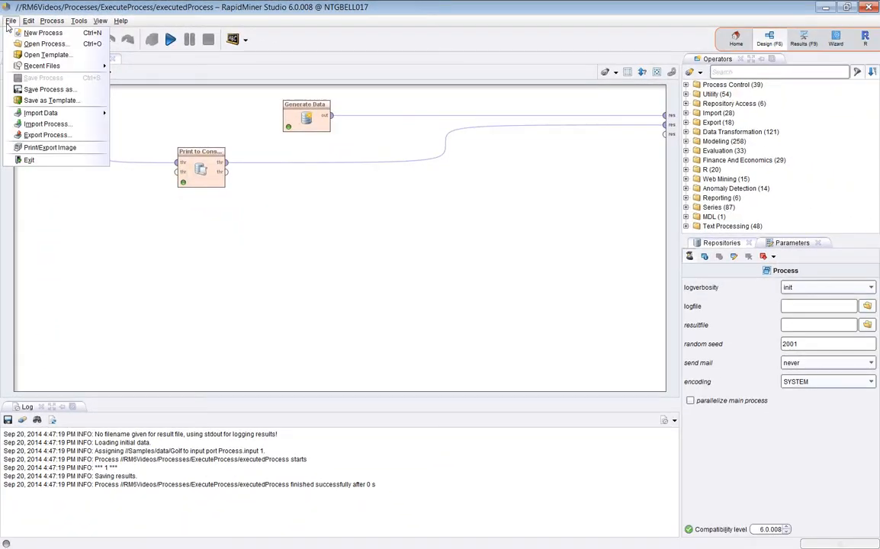
mouse_move(46, 66)
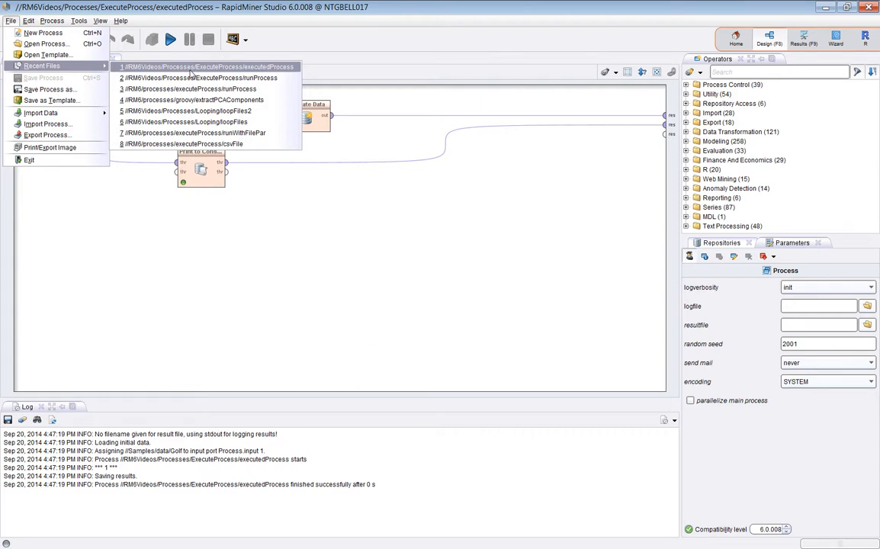
left_click(195, 78)
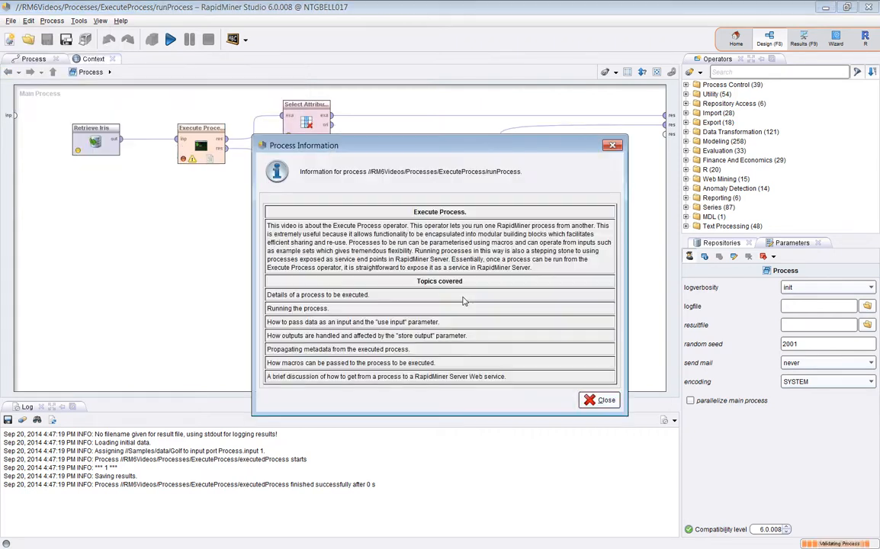
left_click(597, 401)
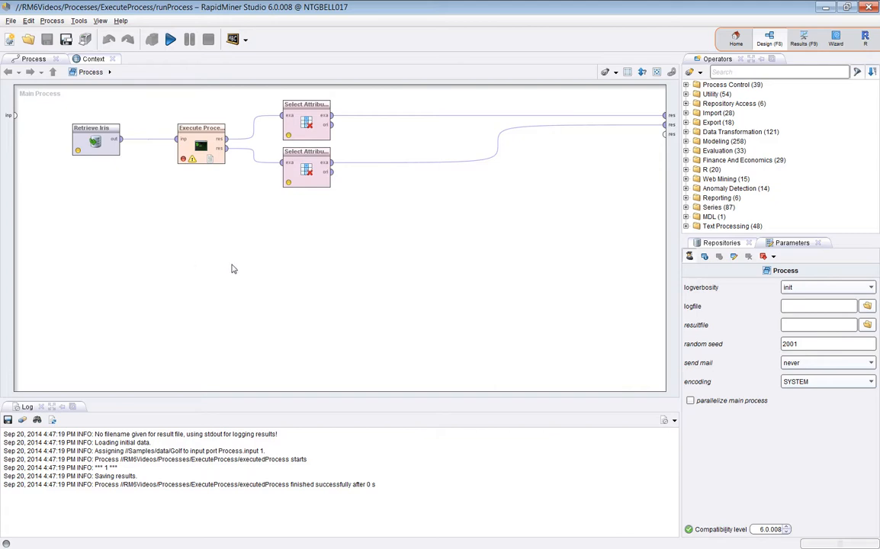
- Examine the Retrieve Iris operator and the Execute Process operator it feeds in the main process
left_click(100, 140)
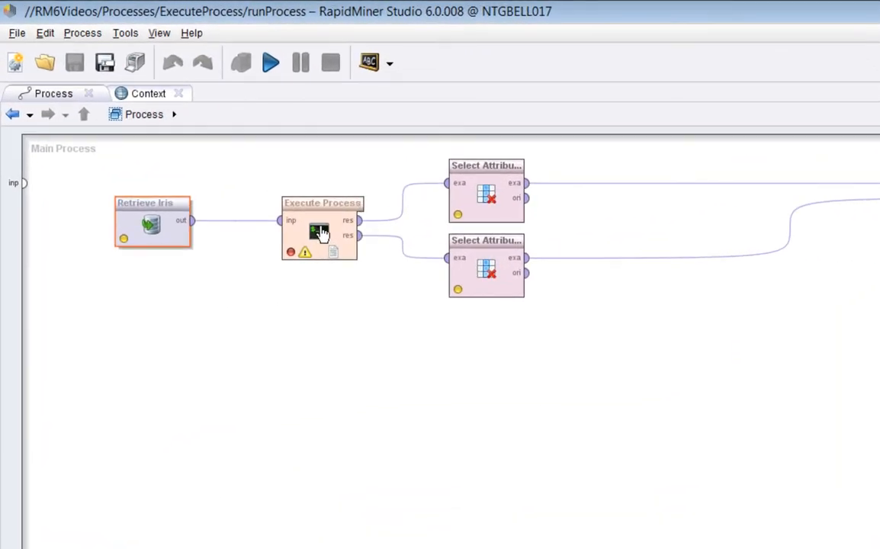
left_click(320, 232)
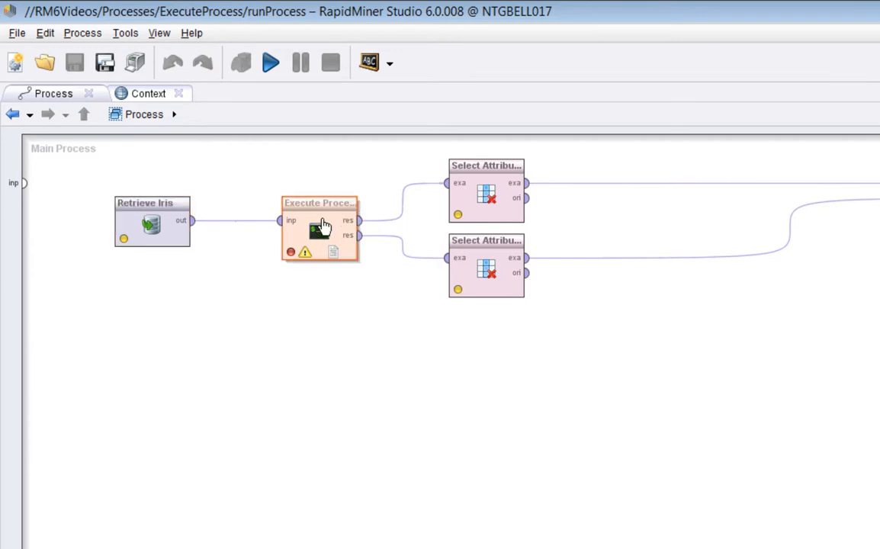
left_click(164, 230)
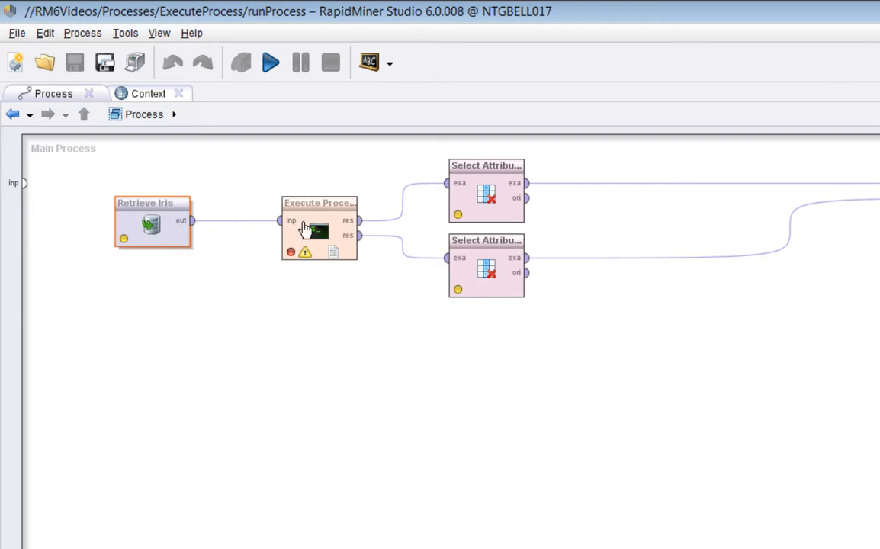
left_click(309, 230)
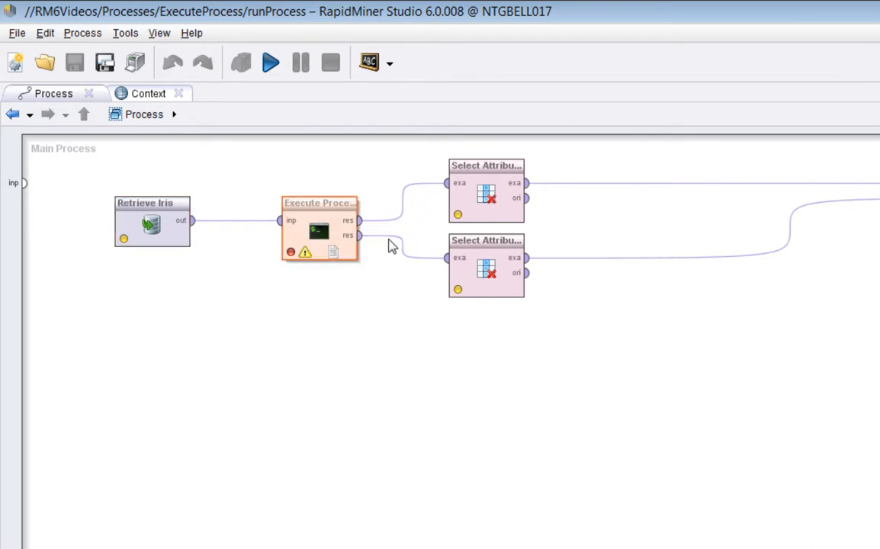
- Examine the two Select Attributes operators that receive the results of the Execute Process operator
left_click(487, 195)
left_click(485, 257)
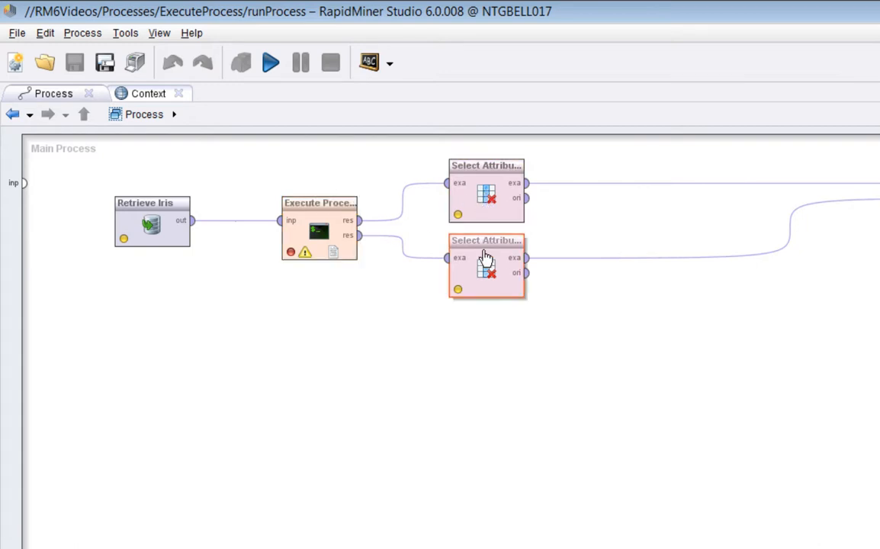
left_click(481, 185)
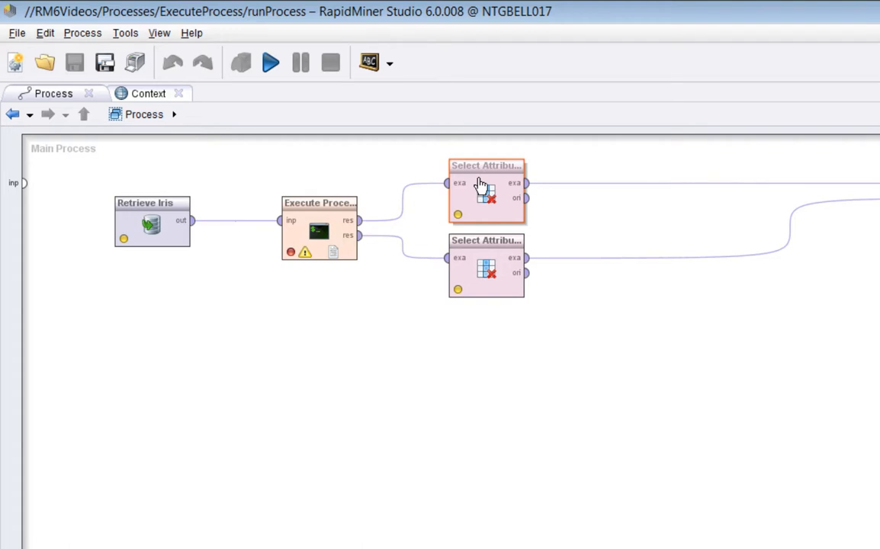
left_click(487, 268)
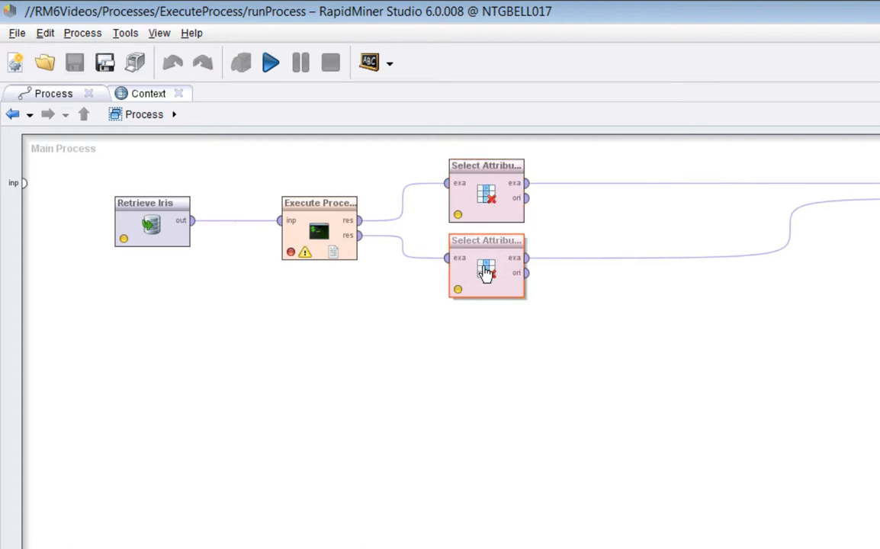
left_click(488, 207)
left_click(489, 263)
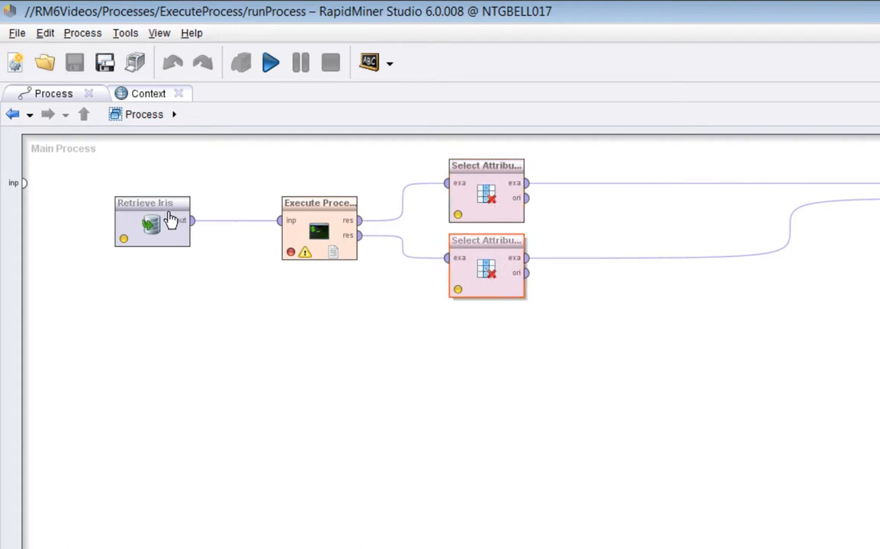
- Examine Retrieve Iris and the Execute Process operator, checking which process its process location parameter points to
left_click(169, 221)
left_click(313, 229)
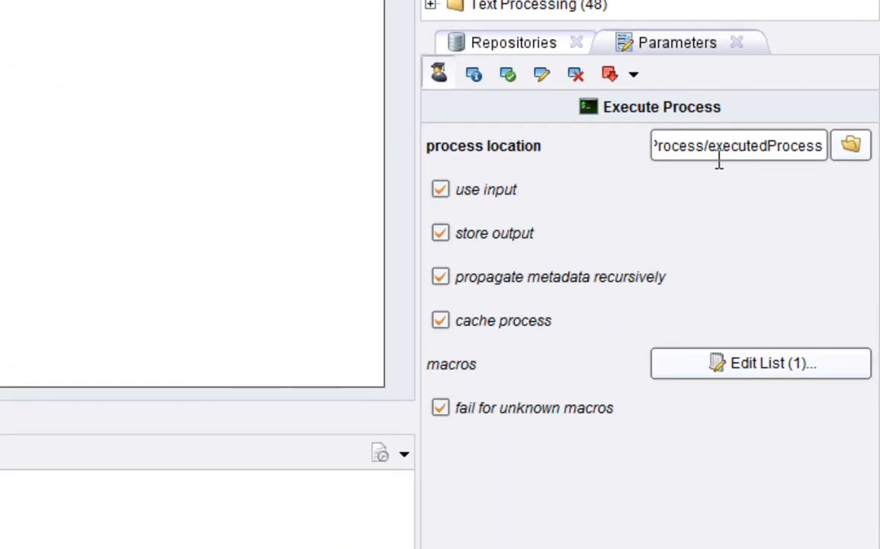
left_click(717, 159)
left_click_drag(717, 161, 809, 172)
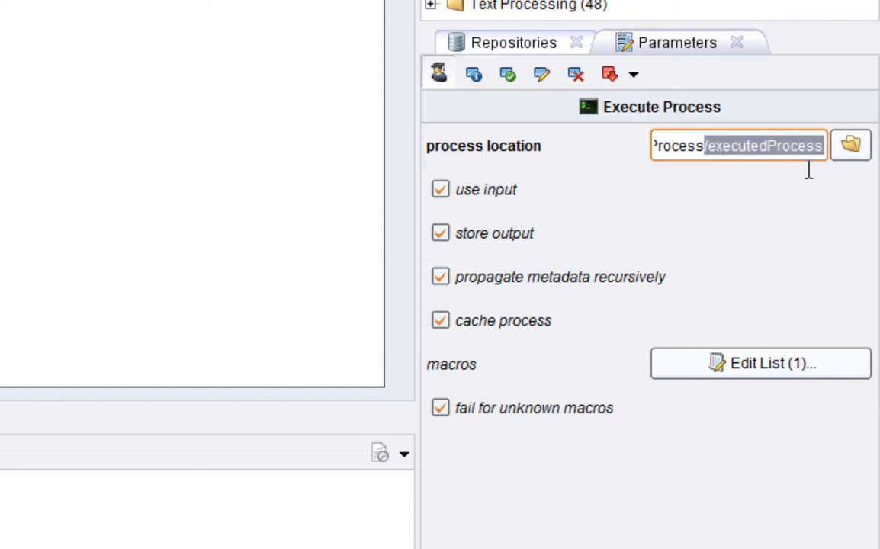
left_click(802, 161)
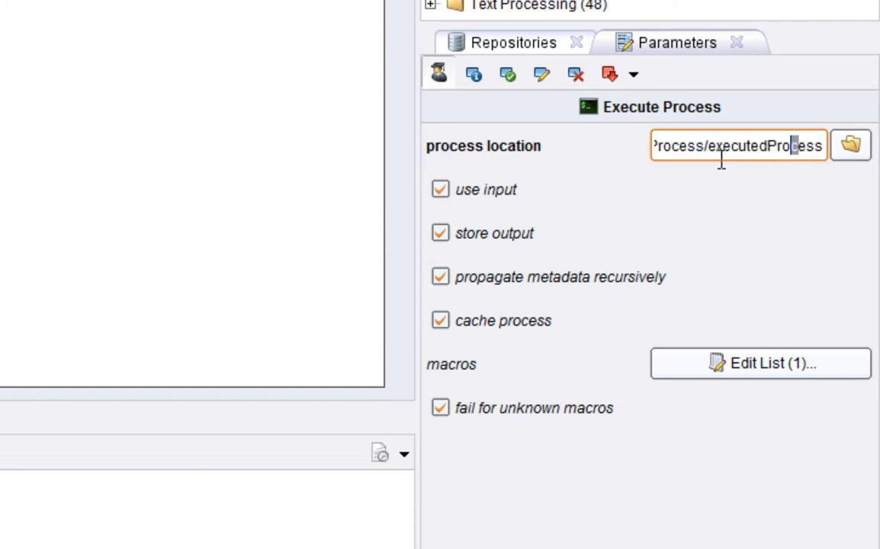
left_click(191, 229)
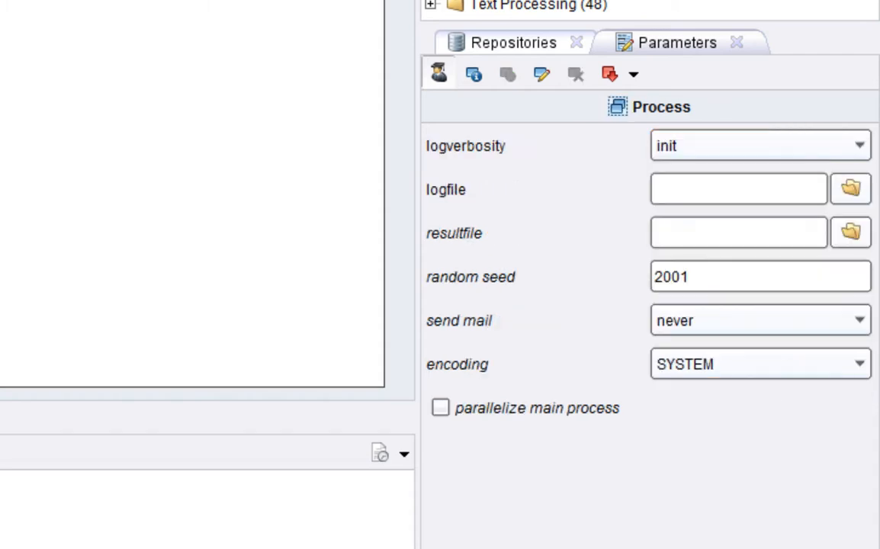
left_click(187, 130)
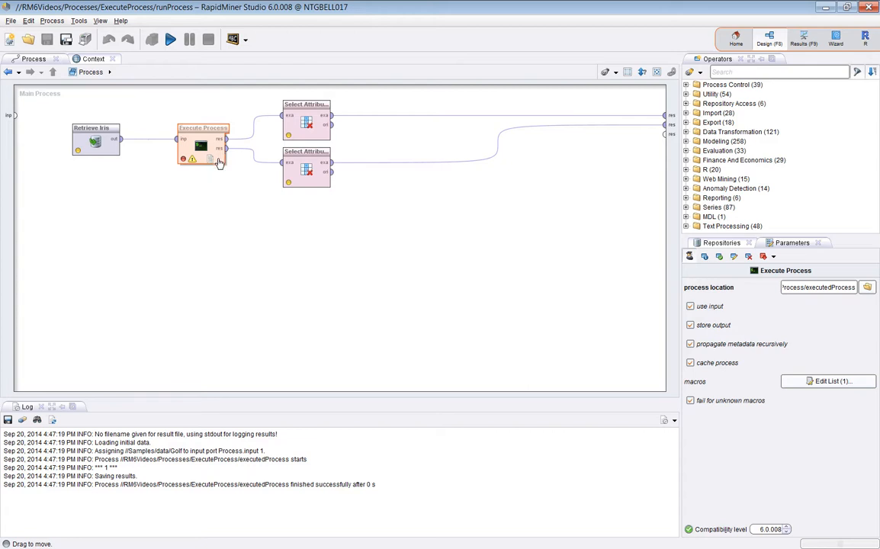
- Show the Comment view for Execute Process, examine the process XML stored there, and close the view again
left_click(100, 20)
mouse_move(128, 54)
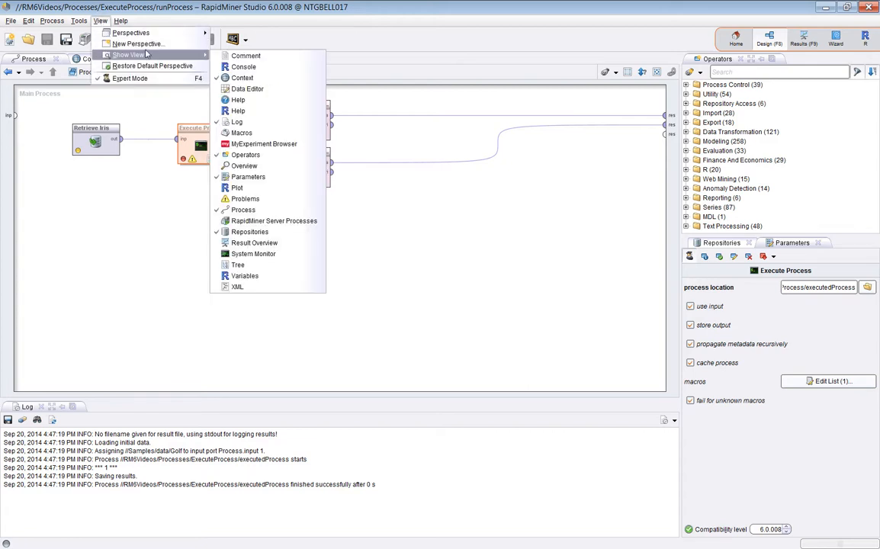
left_click(221, 50)
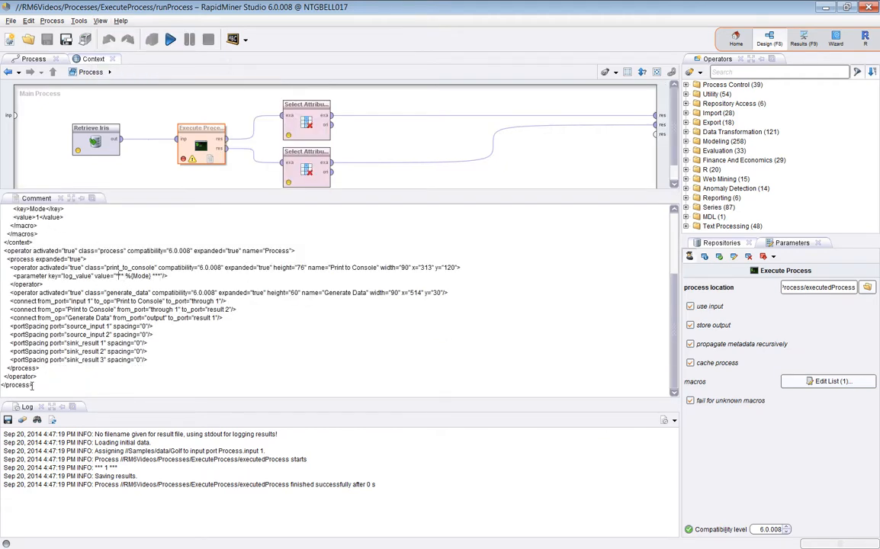
left_click_drag(32, 385, 7, 174)
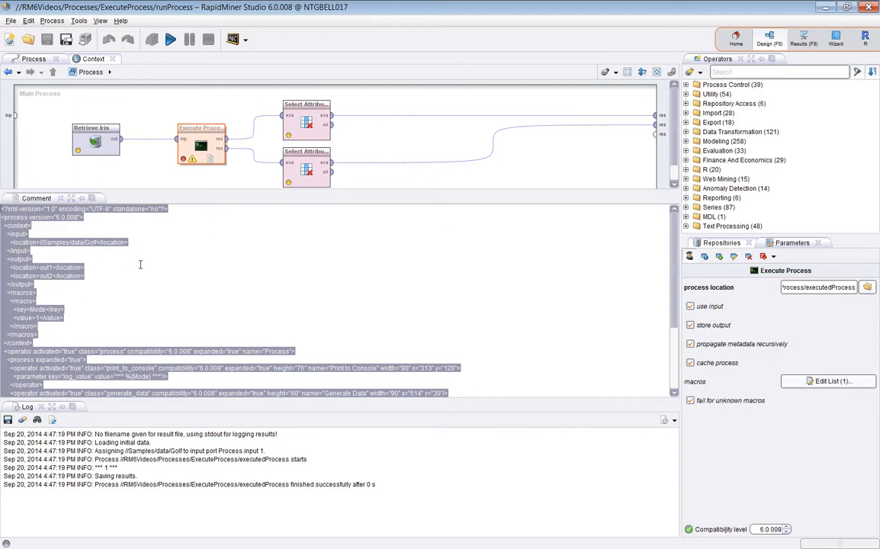
left_click(67, 201)
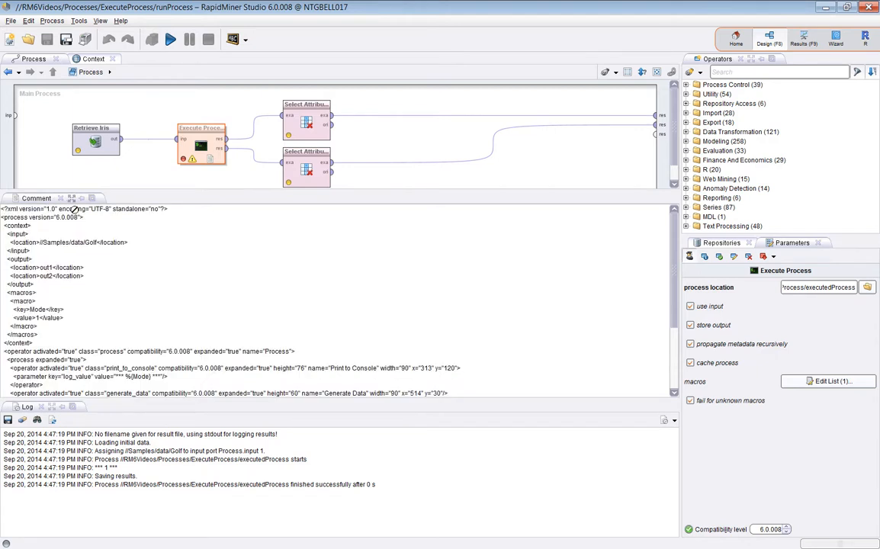
left_click(61, 200)
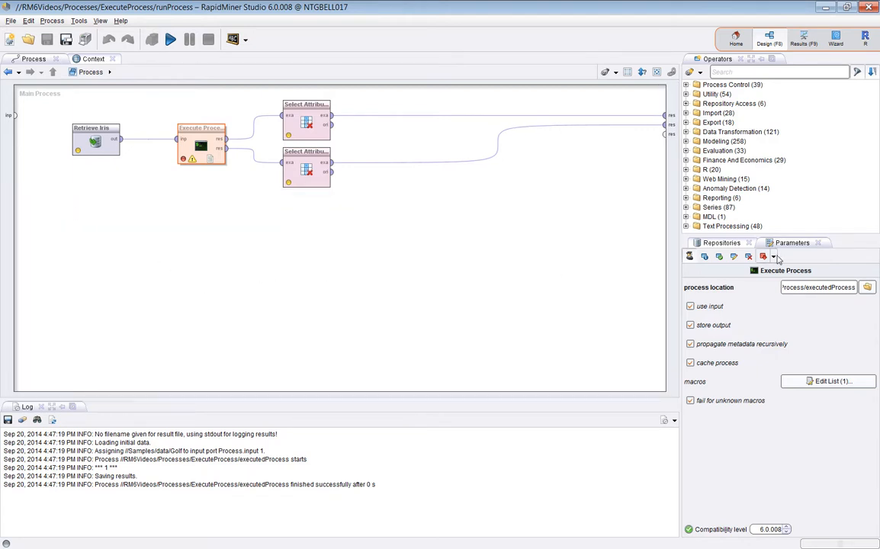
- Review the Execute Process operator's process location and its macros list, closing the list without changes
left_click(810, 293)
left_click_drag(804, 289, 828, 288)
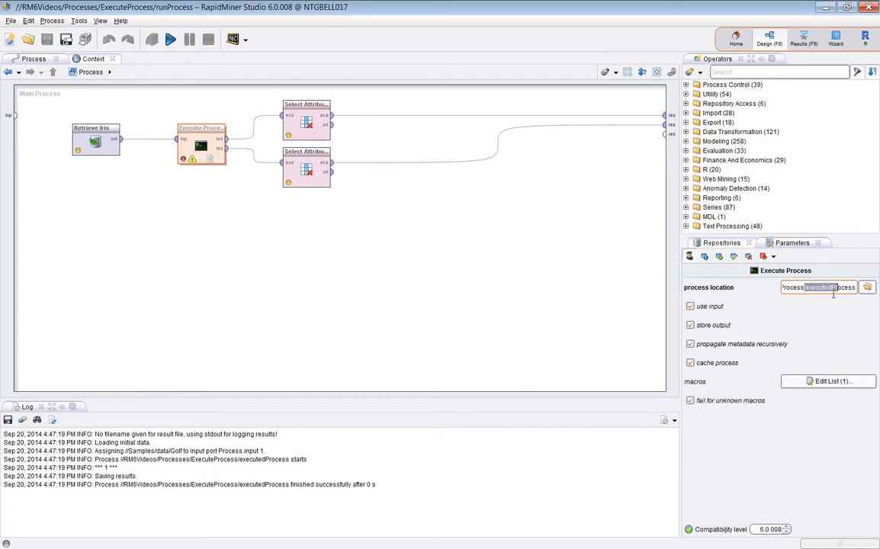
left_click(213, 149)
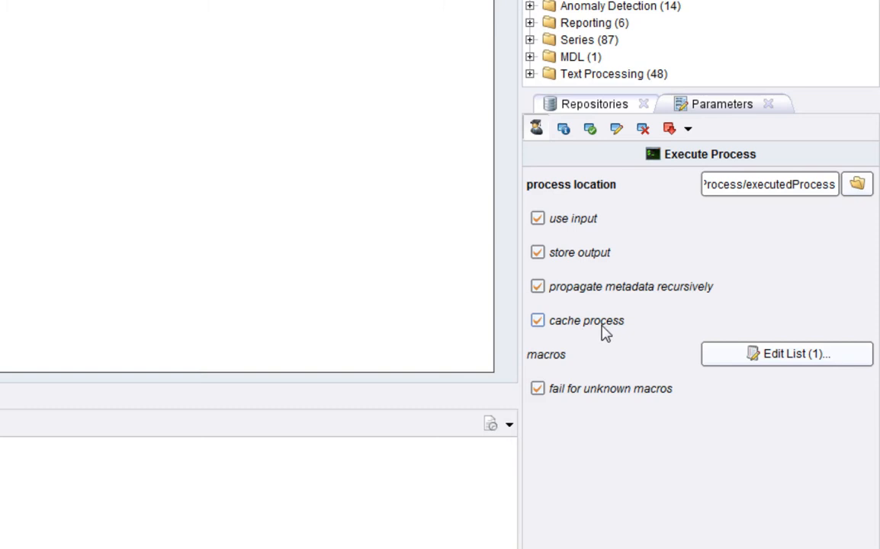
left_click(793, 364)
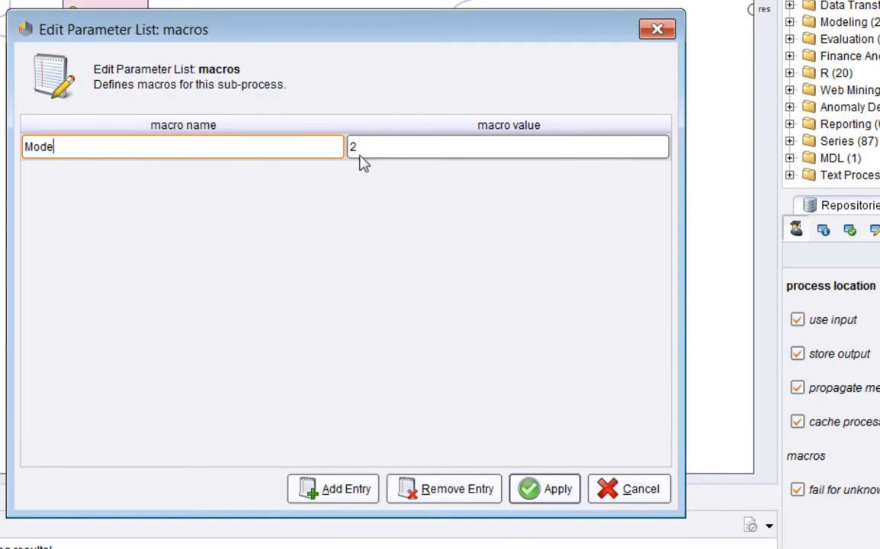
left_click(632, 493)
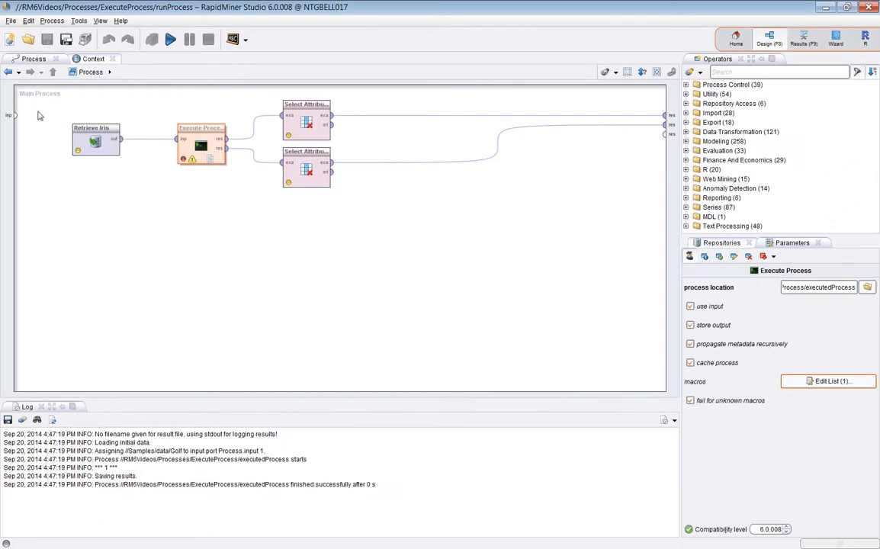
- Run runProcess and inspect the rows of the Select Attributes and Select Attributes (2) example sets
left_click(169, 38)
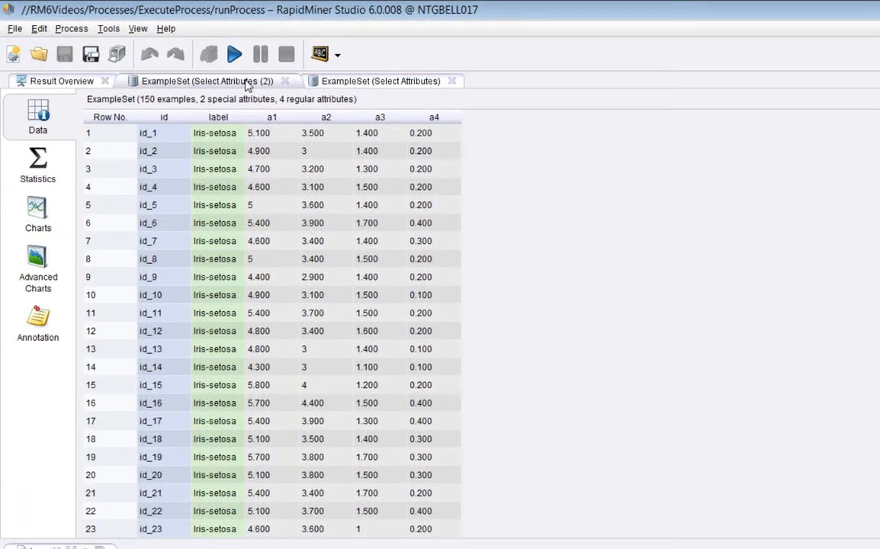
left_click(358, 87)
left_click_drag(152, 132, 317, 263)
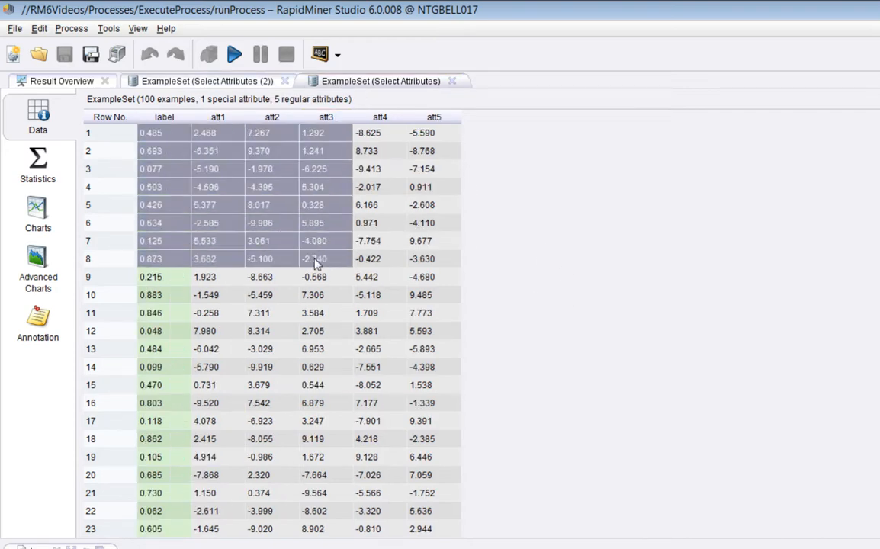
left_click(217, 82)
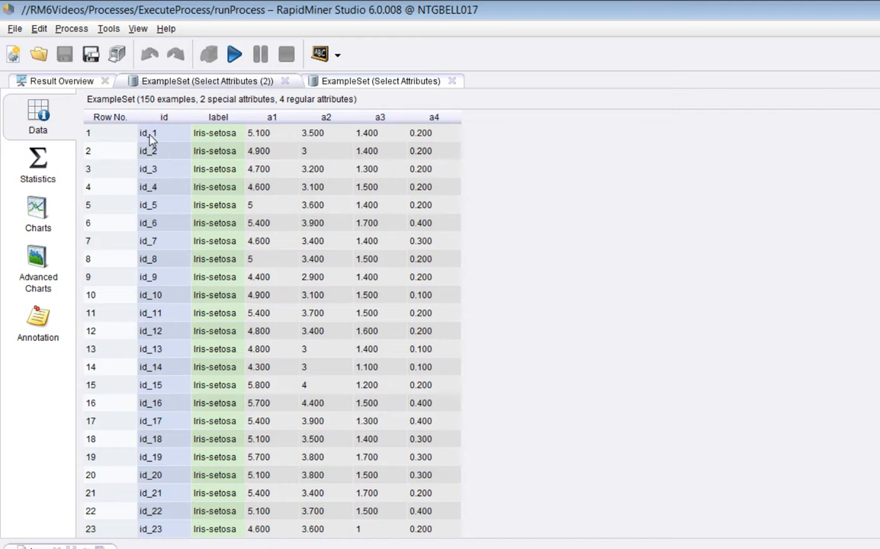
left_click(150, 136)
left_click_drag(151, 135, 238, 242)
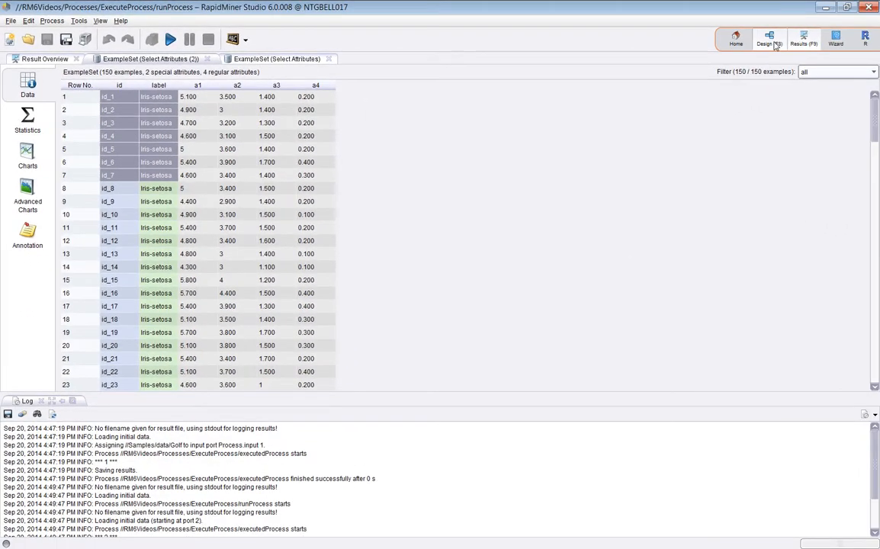
- Disable use input on the Execute Process operator in the design perspective, rerun the process and inspect the Select Attributes (2) example set
left_click(776, 41)
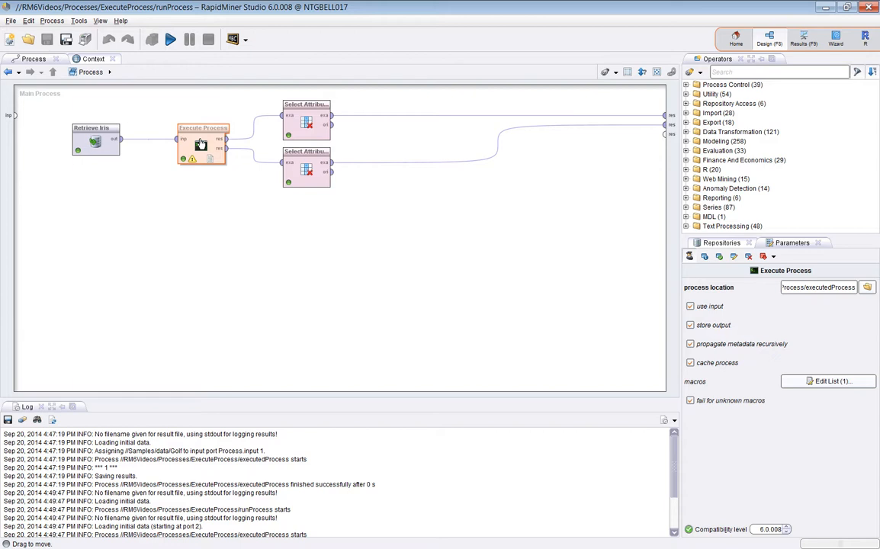
left_click(690, 306)
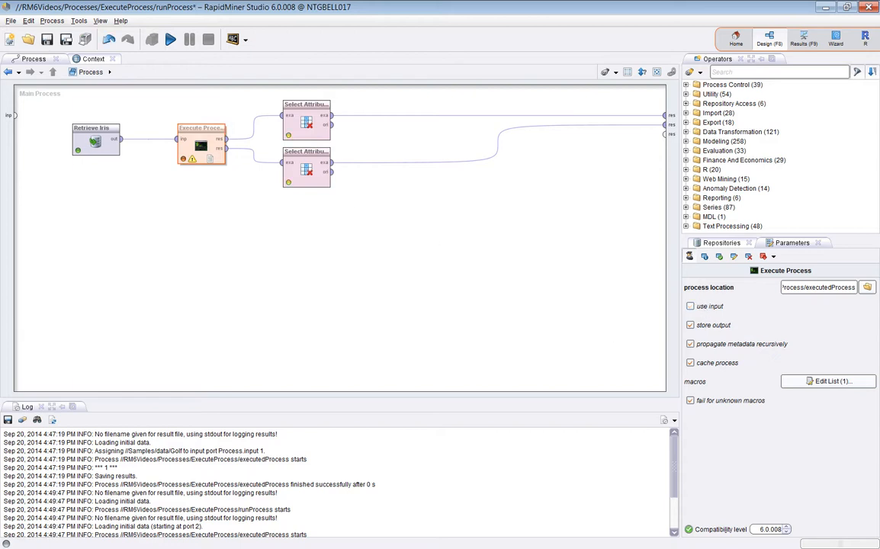
left_click(170, 39)
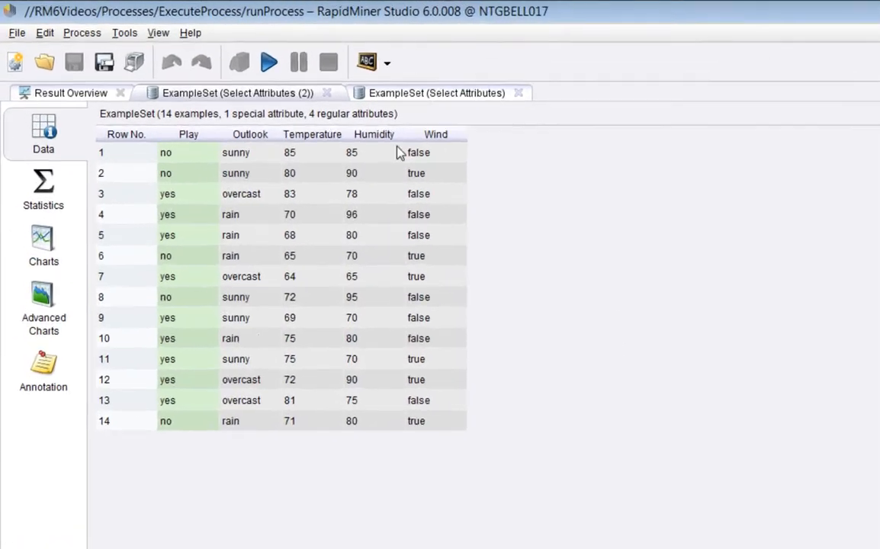
left_click_drag(180, 162, 439, 464)
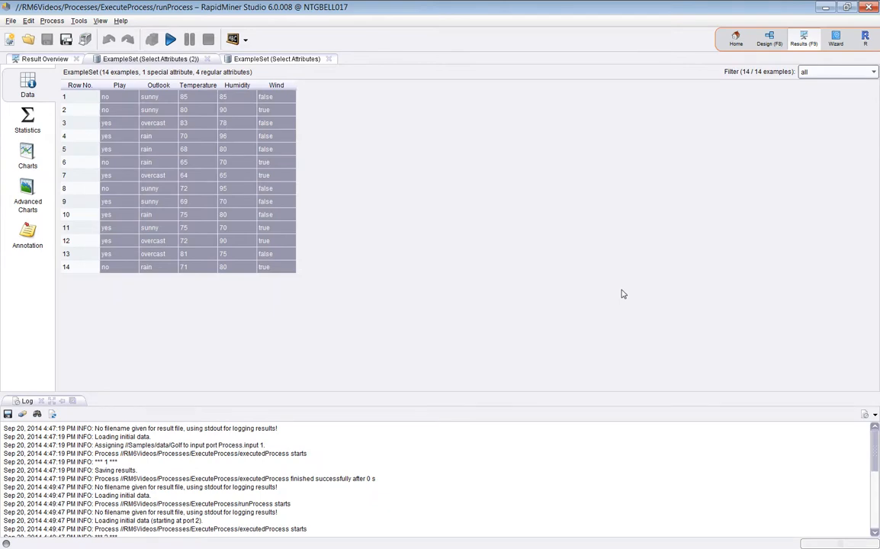
- Return to the design perspective and enable use input on the Execute Process operator again
left_click(769, 41)
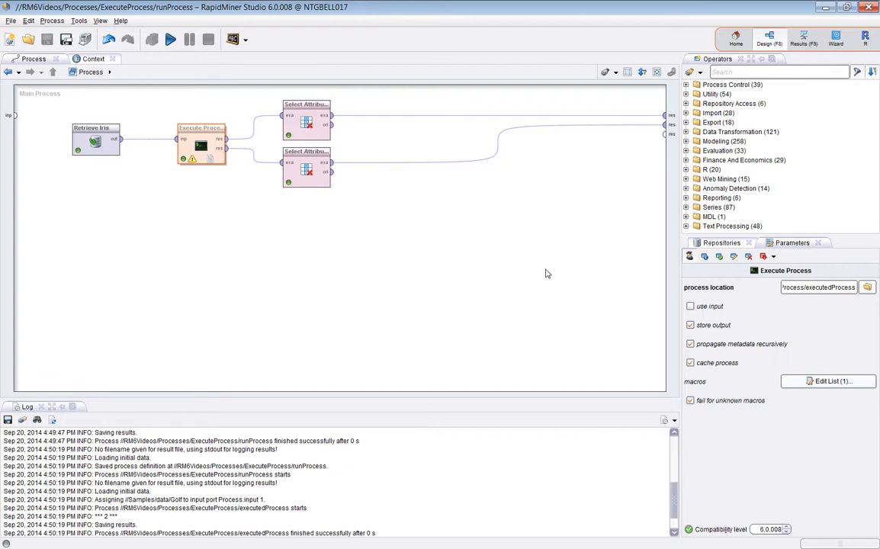
left_click(691, 307)
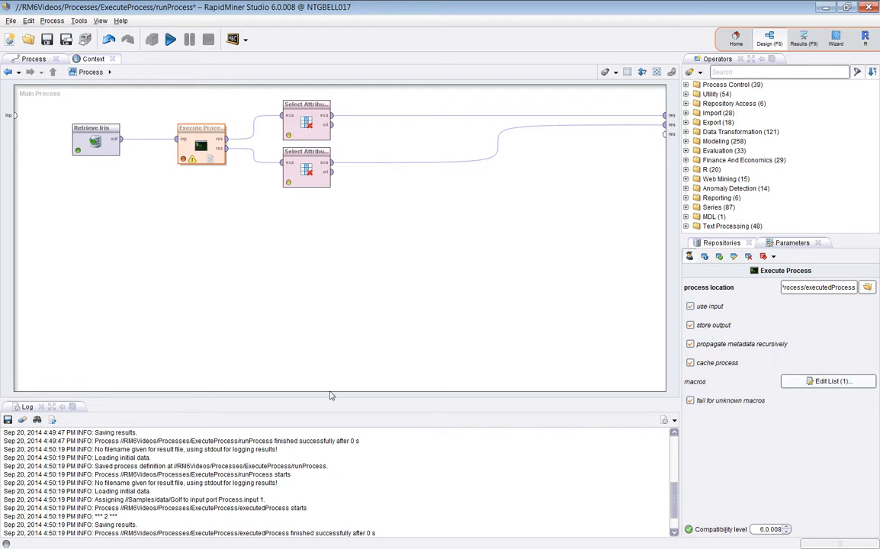
- Enlarge the log to check the printed macro line, and compare it with the Mode entry in the Execute Process macros list
left_click_drag(332, 404, 349, 347)
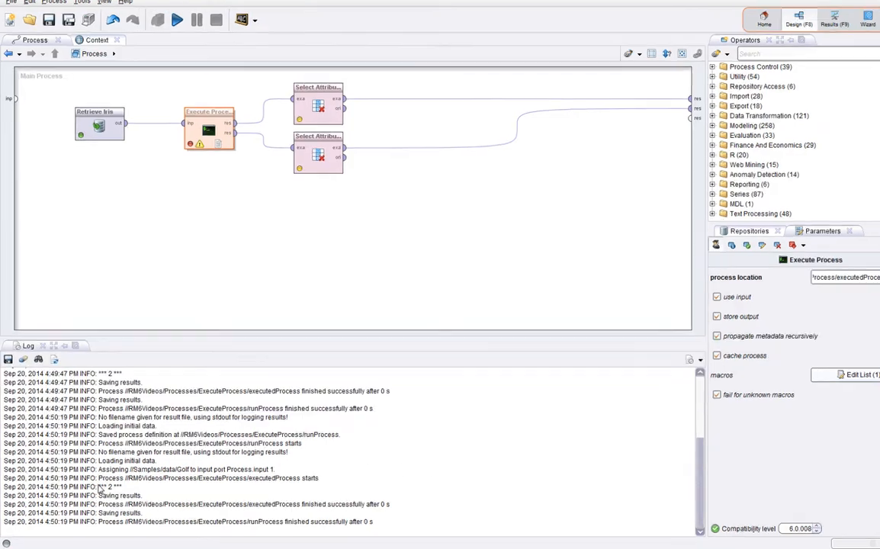
left_click_drag(95, 489, 118, 492)
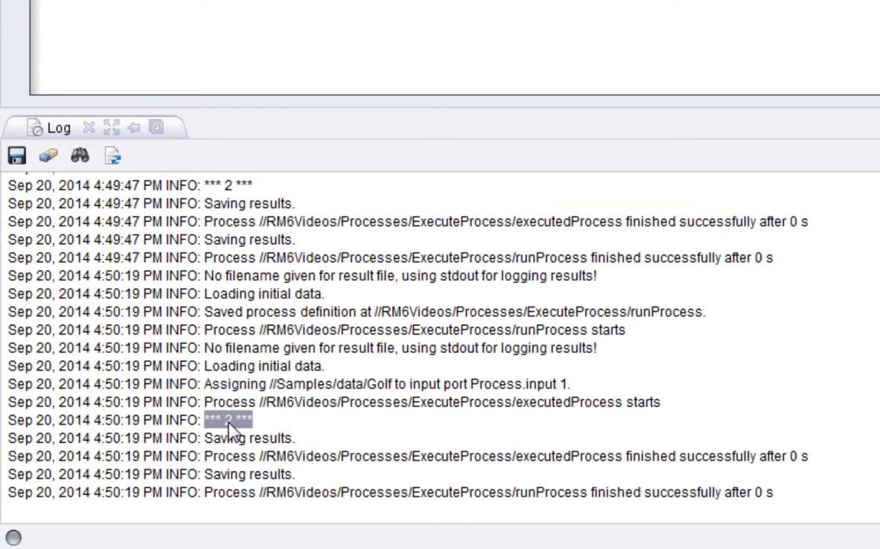
left_click(231, 431)
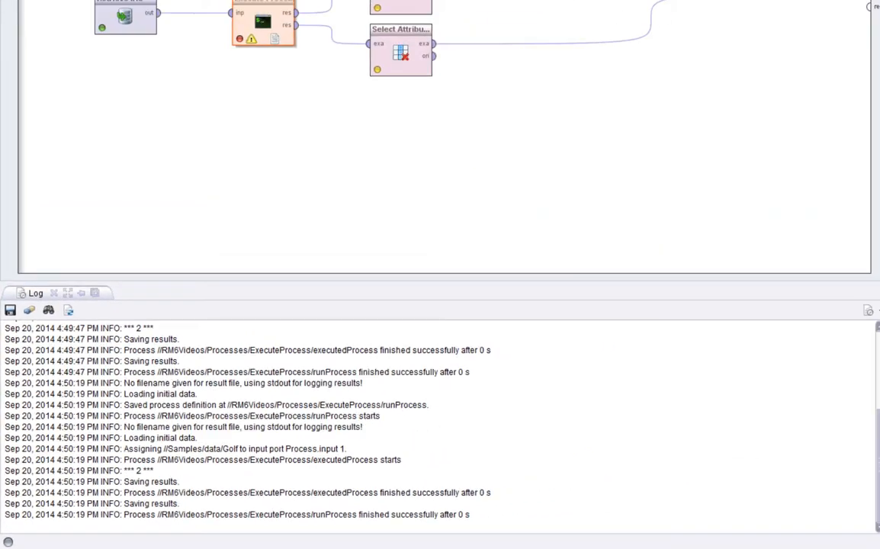
left_click(819, 383)
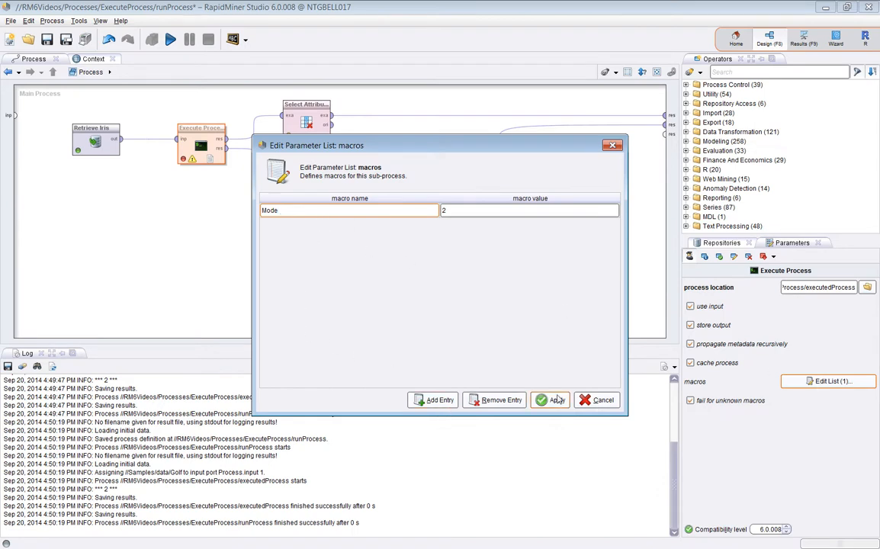
left_click(597, 401)
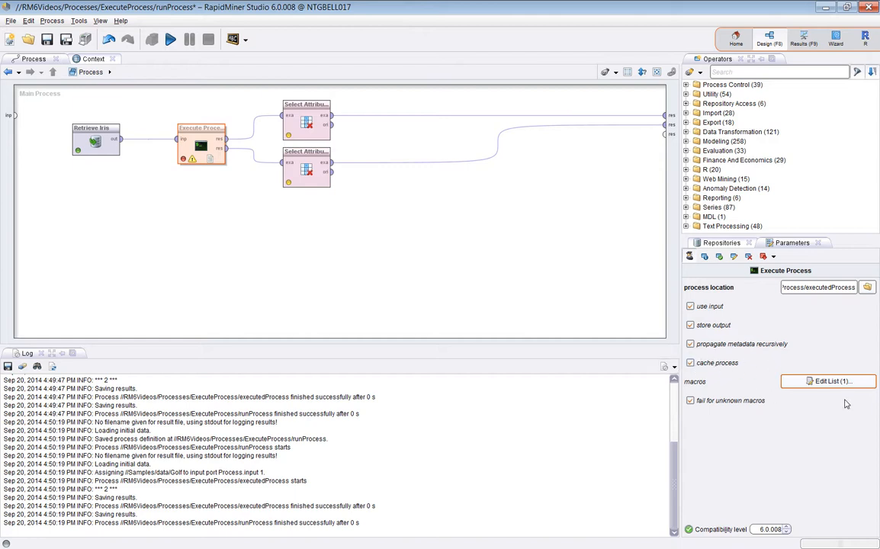
- Check the stored outputs out1 and out2 alongside runProcess in the repository's ExecuteProcess folder
left_click(722, 243)
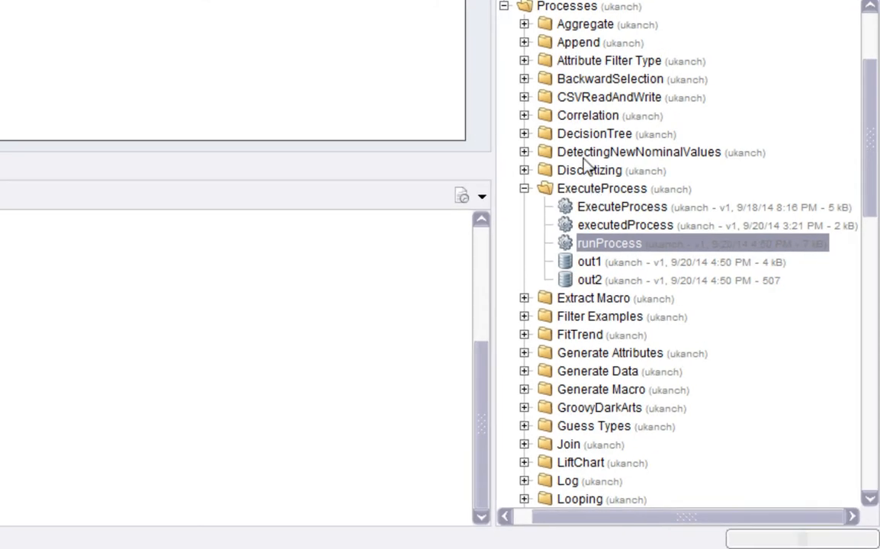
left_click(590, 262)
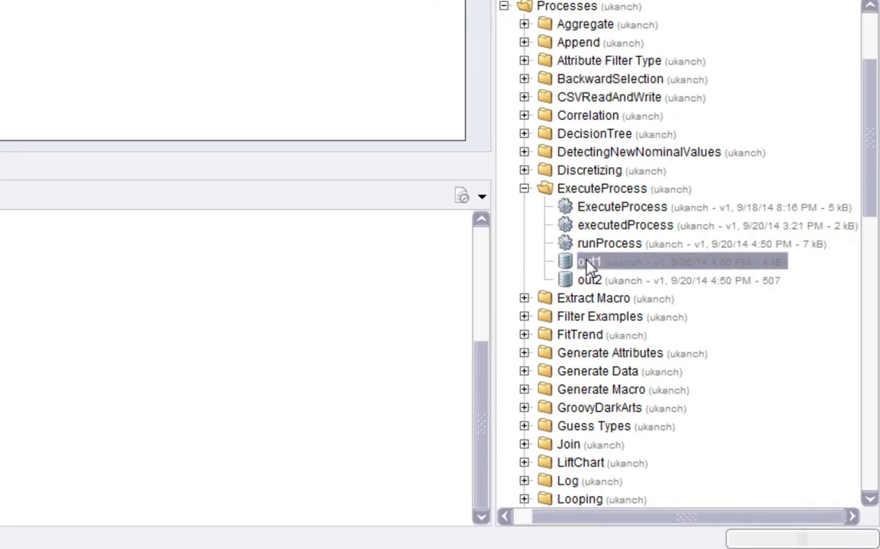
left_click(597, 282)
left_click(597, 263)
left_click(588, 244)
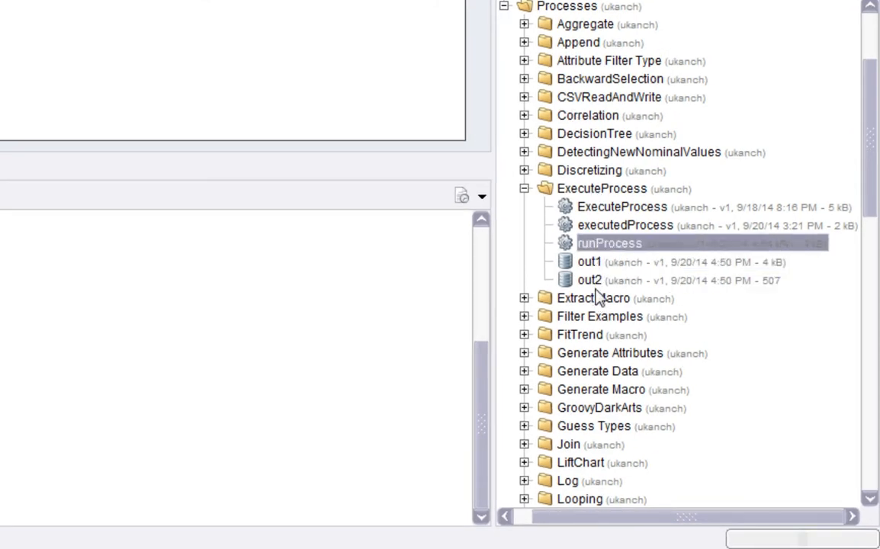
- Delete the stored outputs out1 and out2 from the ExecuteProcess folder, confirming each deletion
mouse_move(741, 289)
left_click(586, 262)
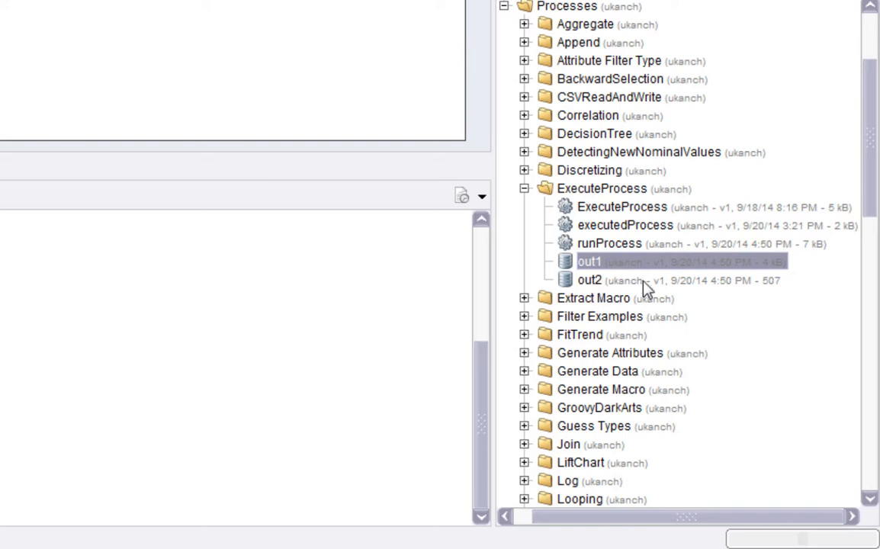
key("Delete")
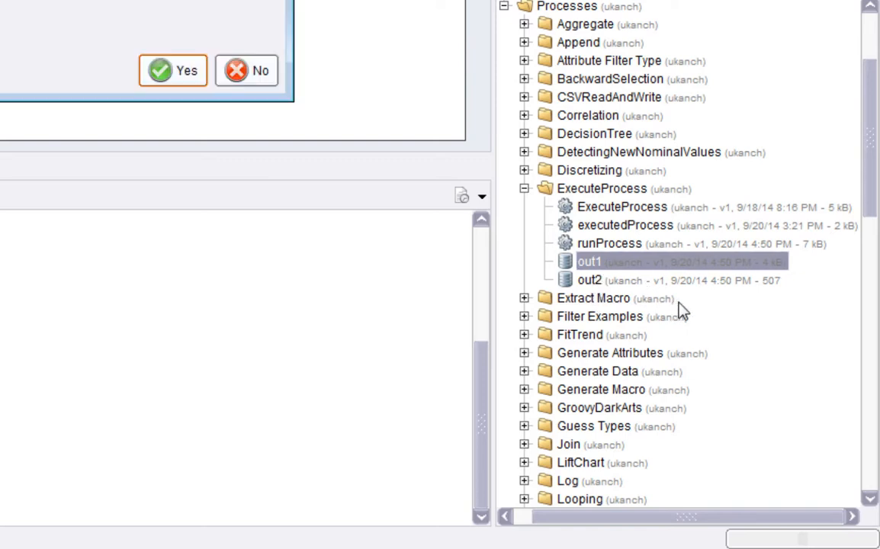
left_click(197, 80)
left_click(587, 261)
key("Delete")
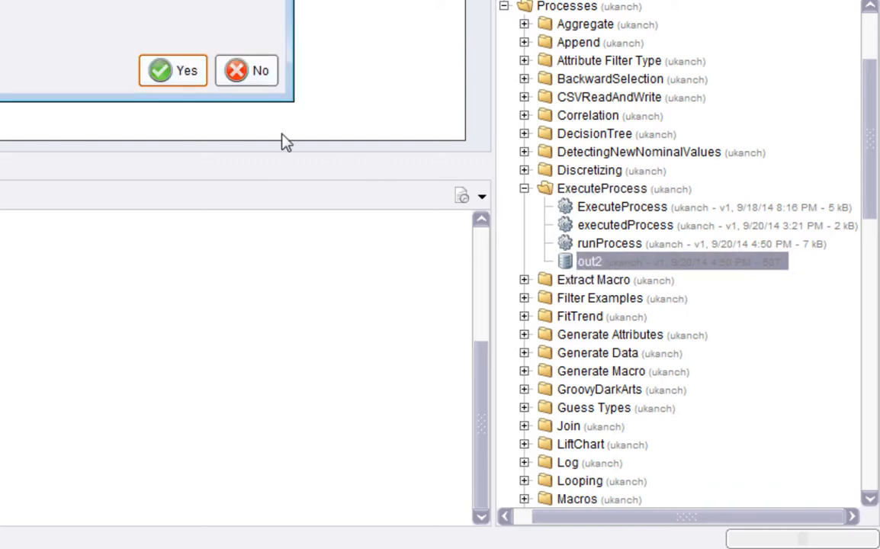
left_click(160, 80)
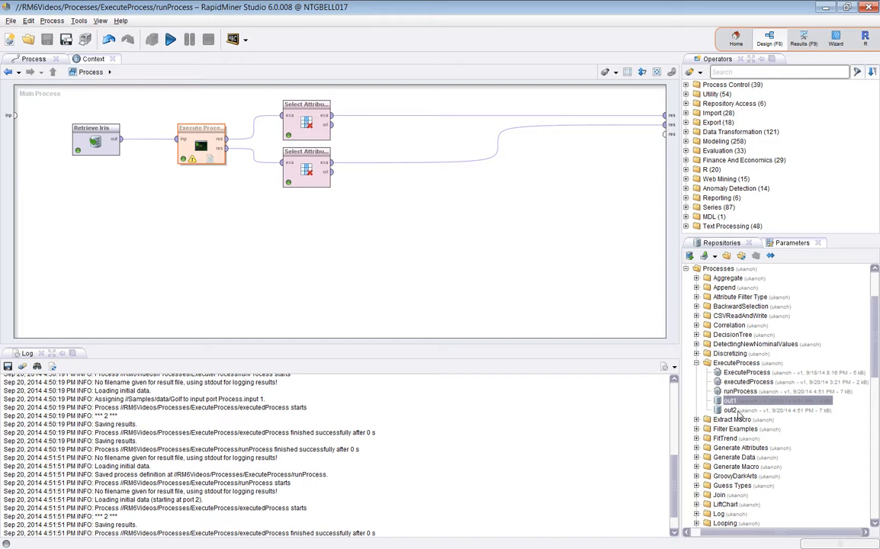
- Check the newly stored out2 entry in the repository, and disable store output on the Execute Process operator
left_click(732, 411)
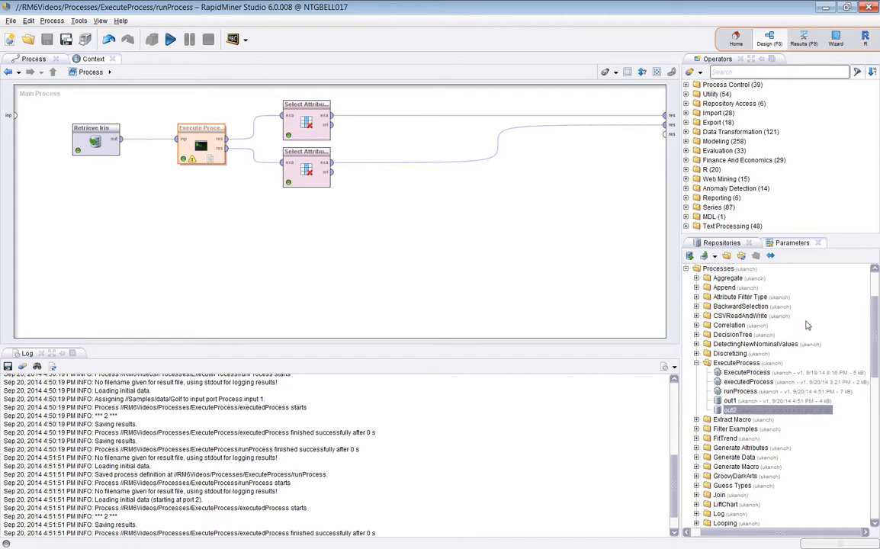
left_click(791, 243)
left_click(691, 326)
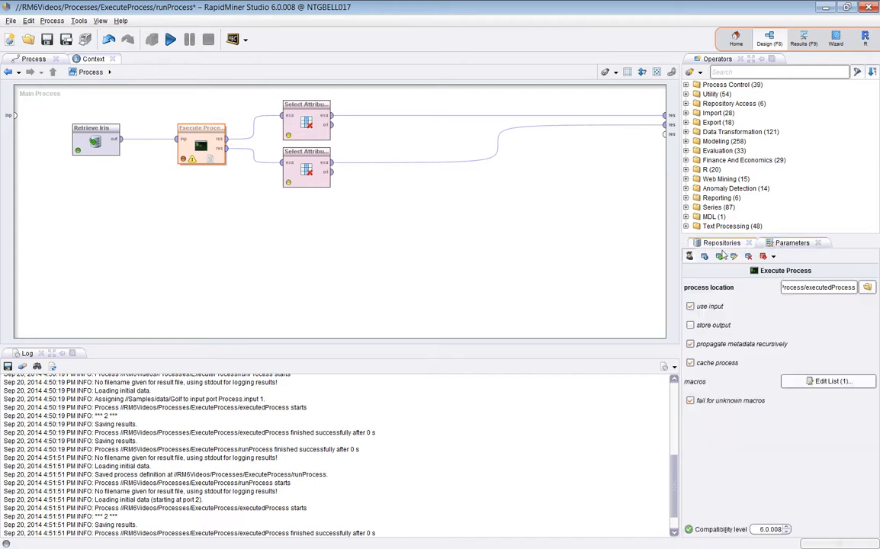
- Remove out1 and out2 from the ExecuteProcess folder again while store output is disabled
left_click(730, 244)
left_click(729, 401)
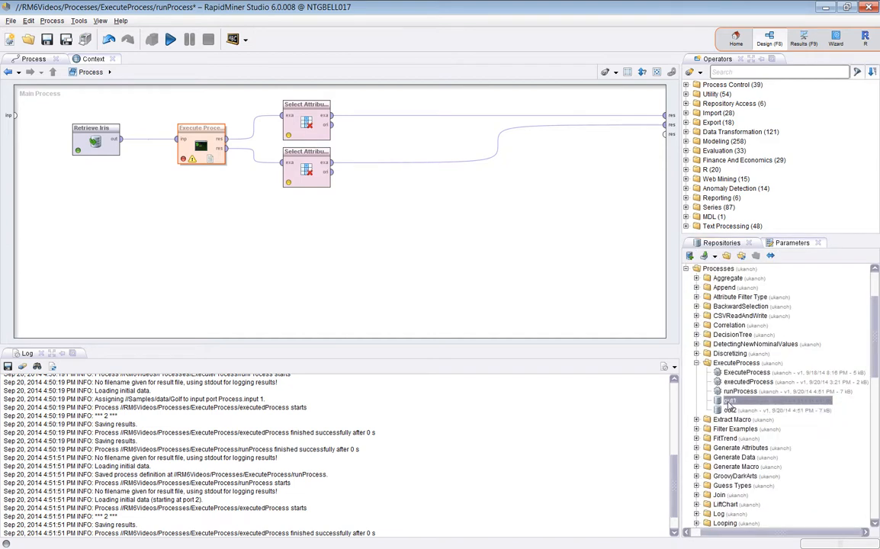
key("Delete")
left_click(514, 302)
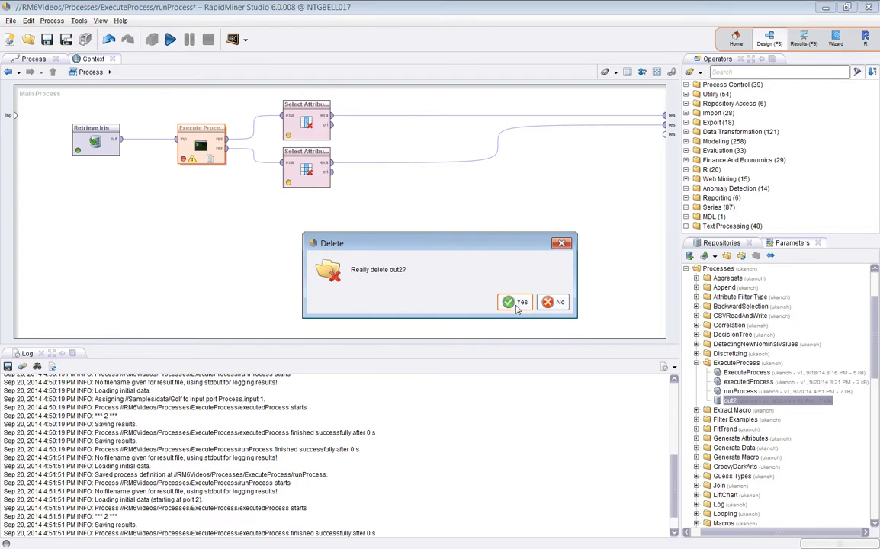
left_click(515, 302)
- Run runProcess without storing output and inspect the Select Attributes and Select Attributes (2) example sets
left_click(151, 44)
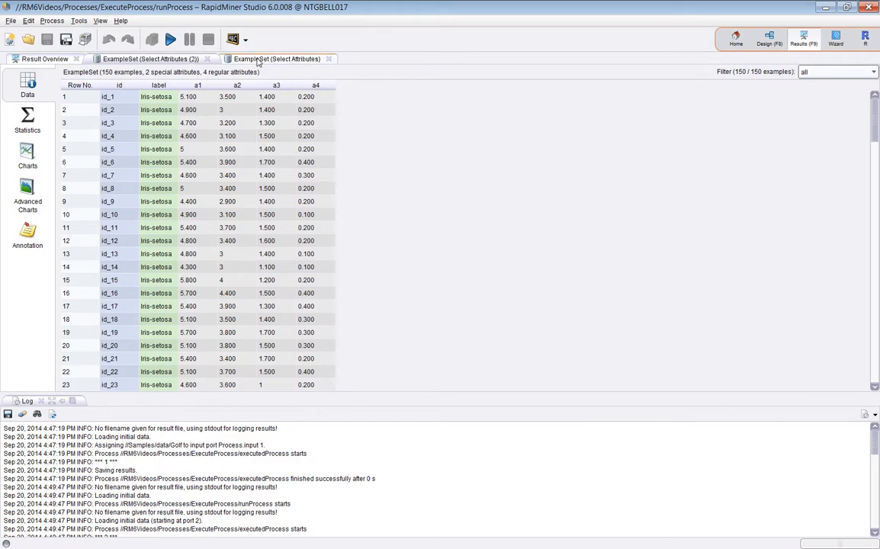
left_click(233, 59)
left_click(156, 59)
left_click(257, 60)
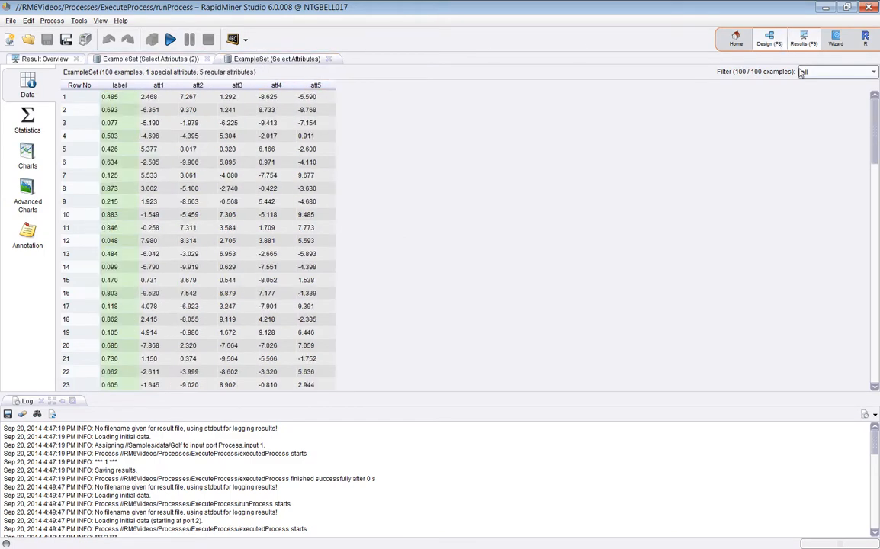
- Return to the design perspective and enable store output on the Execute Process operator again
left_click(770, 39)
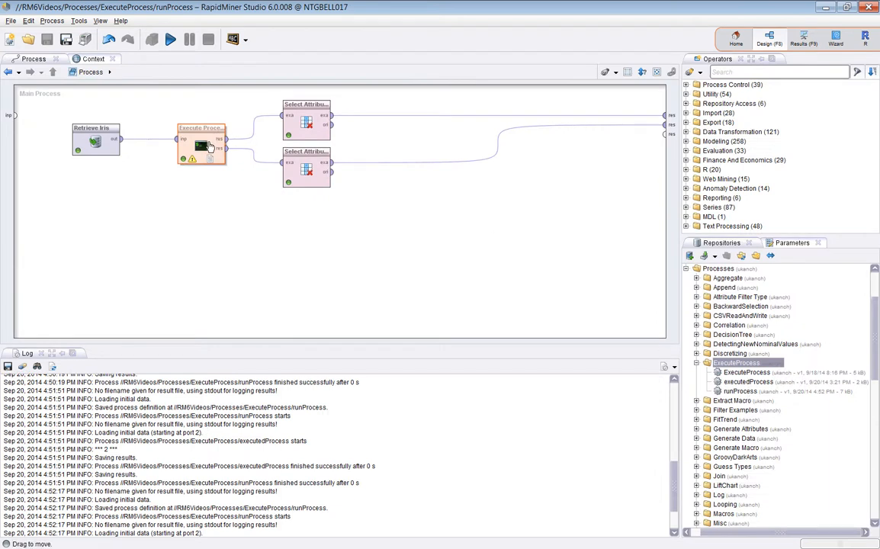
left_click(789, 242)
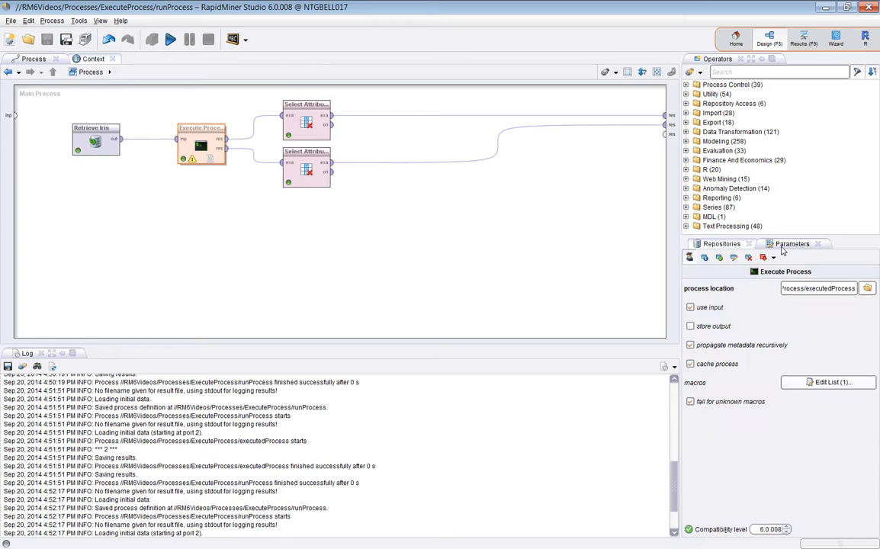
left_click(689, 326)
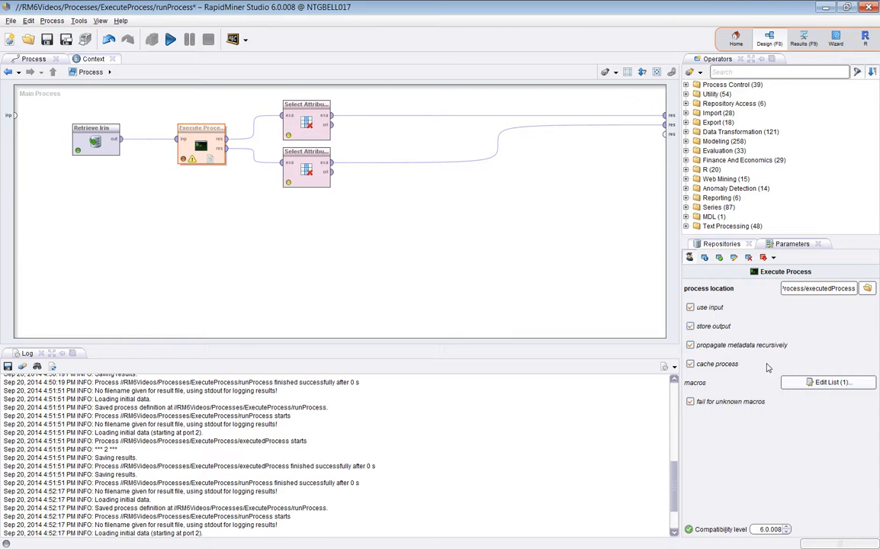
- Set the Select Attributes filter type to subset, review the attributes offered from att1 to label, and cancel the selection
left_click(307, 133)
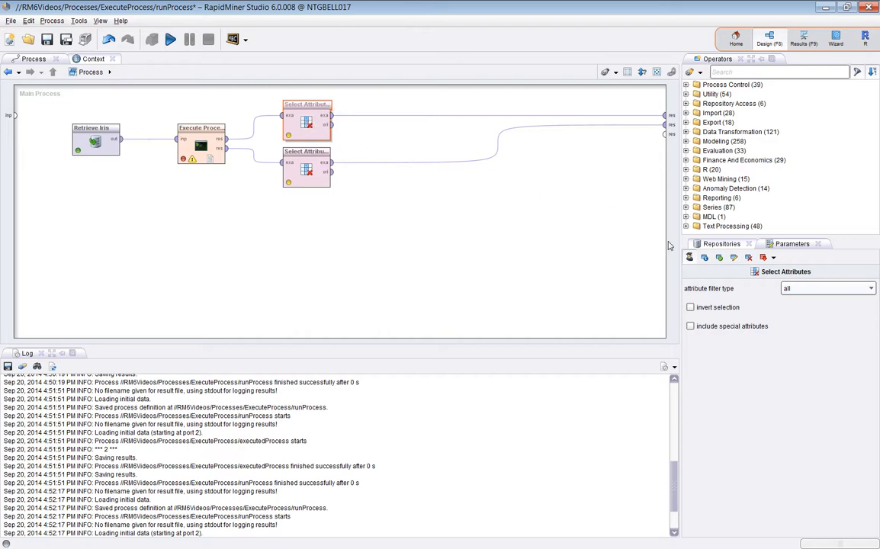
left_click(793, 288)
left_click(796, 319)
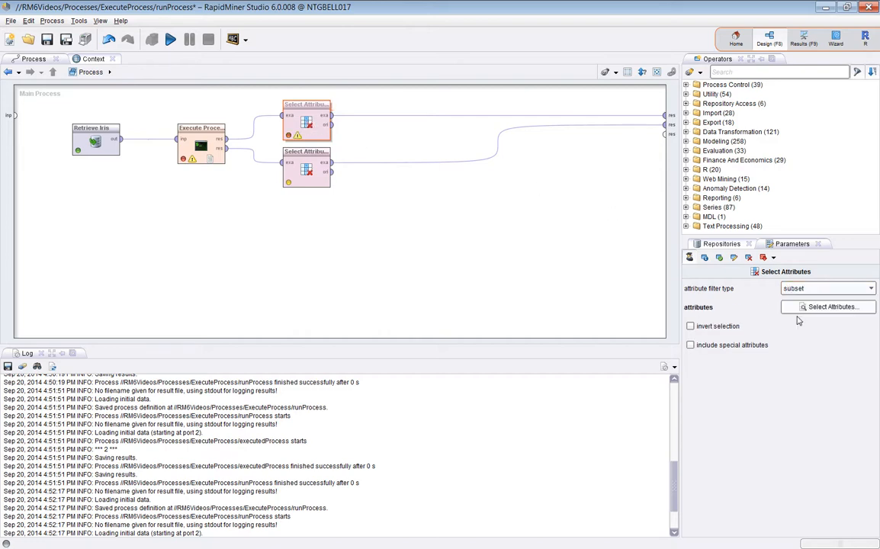
left_click(800, 306)
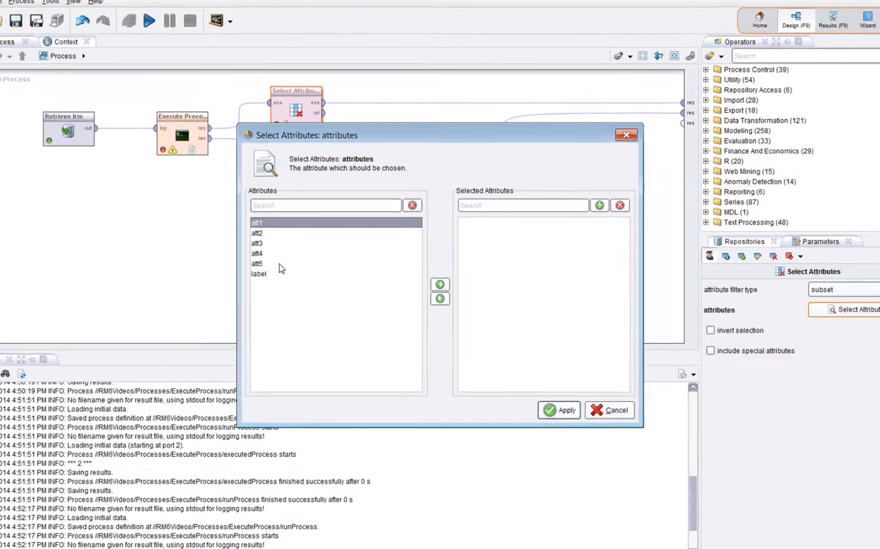
left_click(279, 256)
left_click(267, 227)
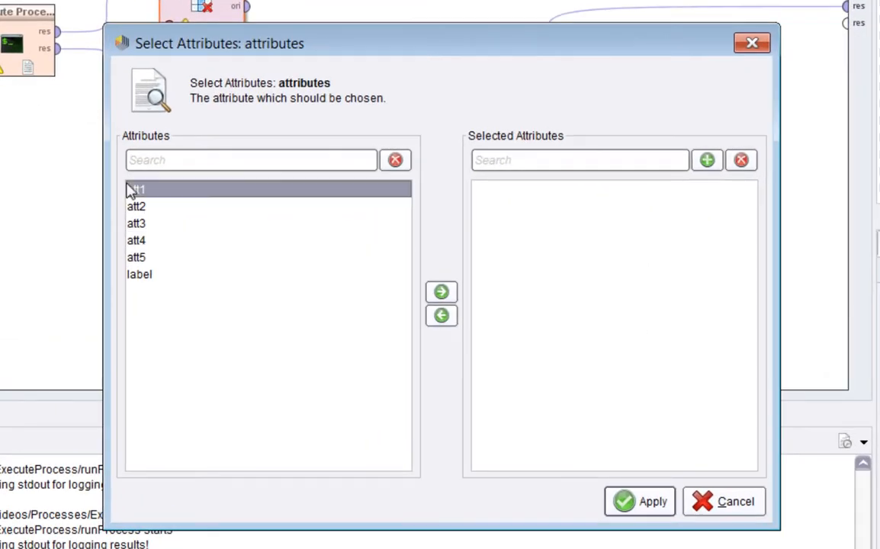
left_click(156, 276)
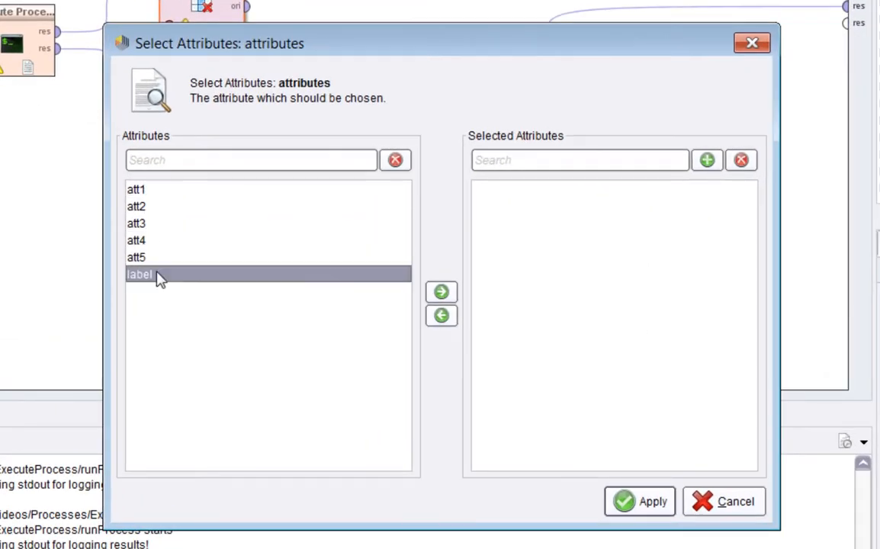
left_click(699, 509)
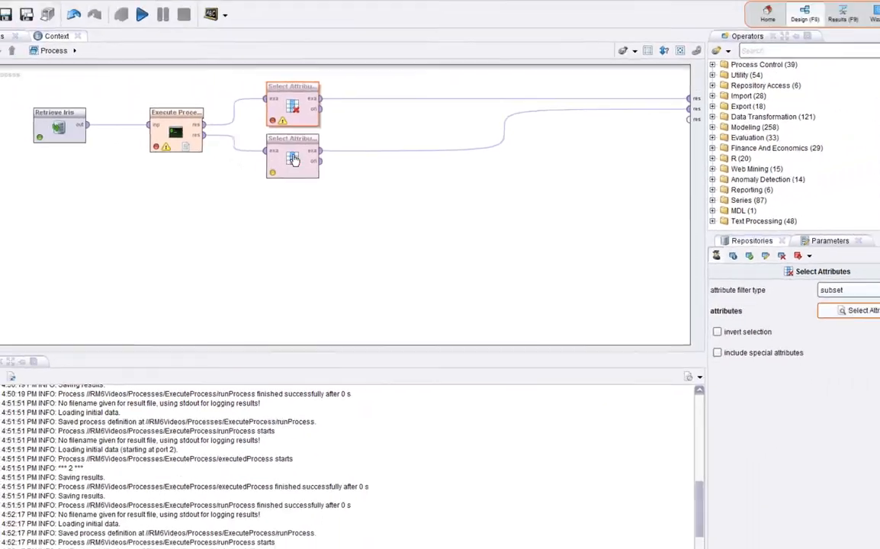
- Set the Select Attributes (2) filter type to subset, review the Golf attributes offered for selection, and cancel the selection
left_click(293, 159)
left_click(833, 289)
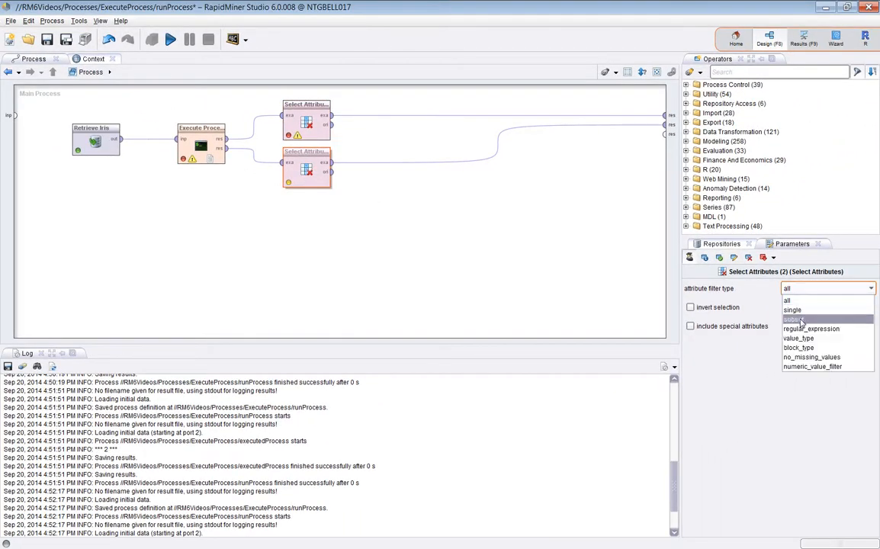
left_click(796, 320)
left_click(831, 308)
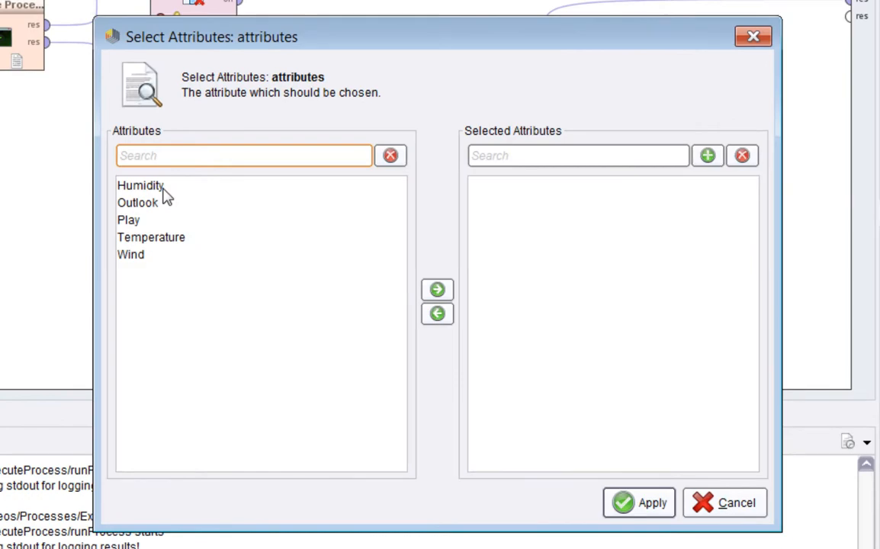
left_click(200, 199)
left_click(200, 213)
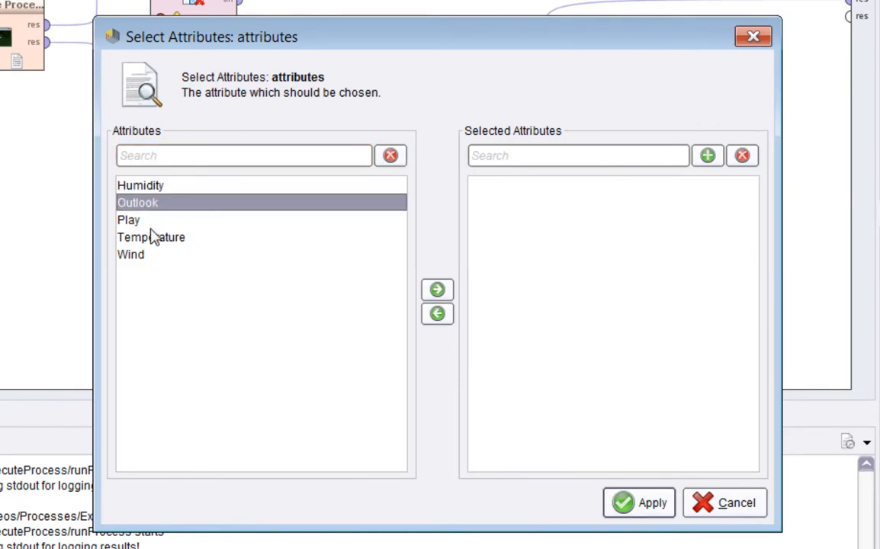
left_click(192, 240)
left_click(151, 221)
left_click(720, 504)
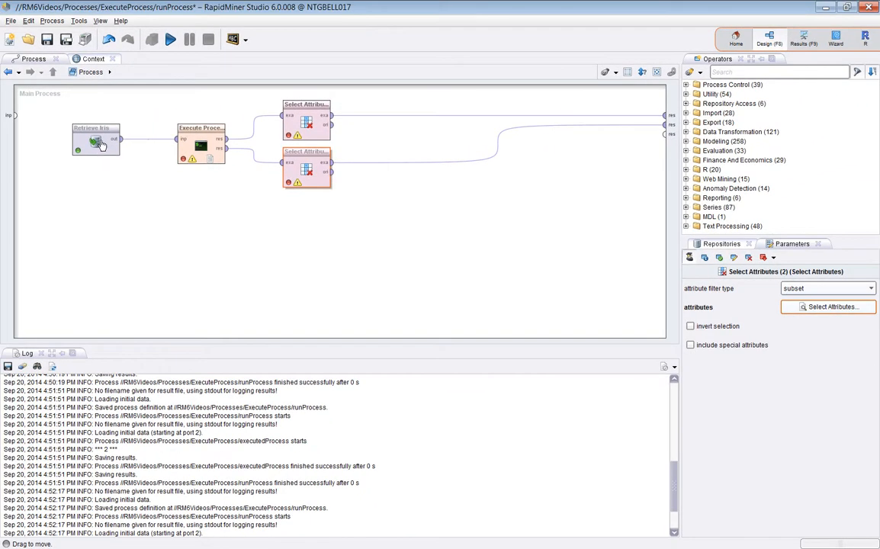
- Disable recursive metadata propagation on the Execute Process operator and check which attributes Select Attributes offers, cancelling the selection
left_click(200, 142)
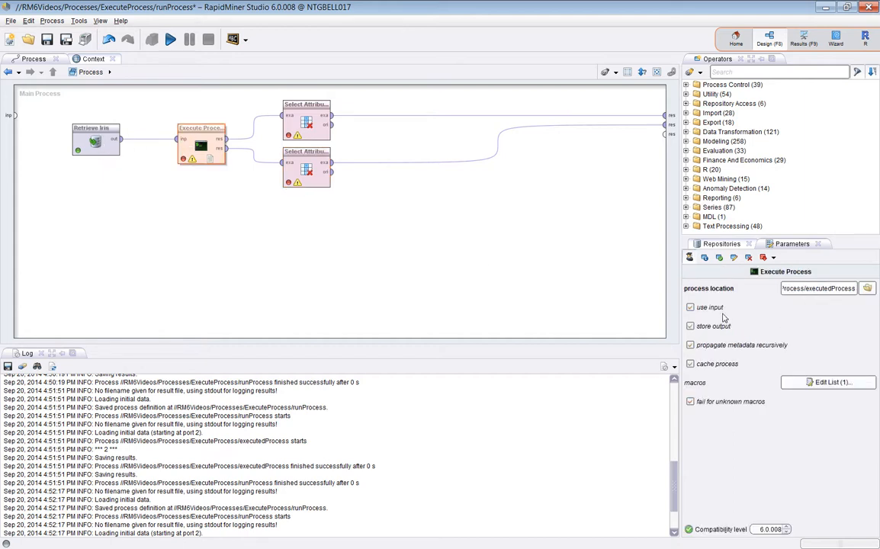
left_click(702, 308)
left_click(302, 164)
left_click(224, 139)
left_click(305, 115)
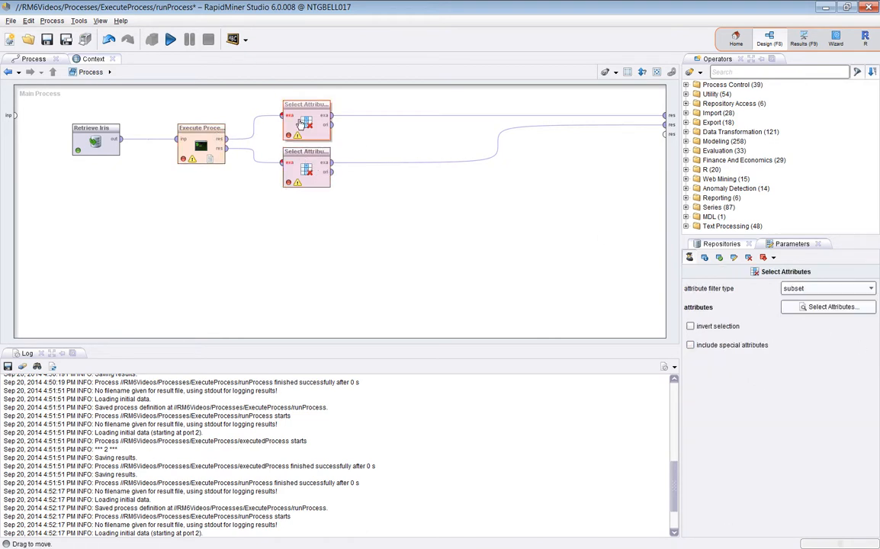
left_click(823, 307)
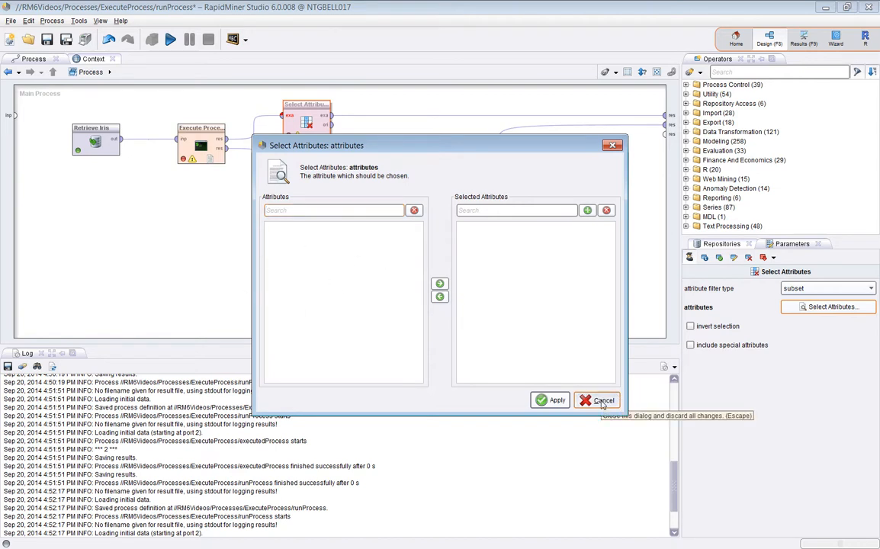
left_click(602, 402)
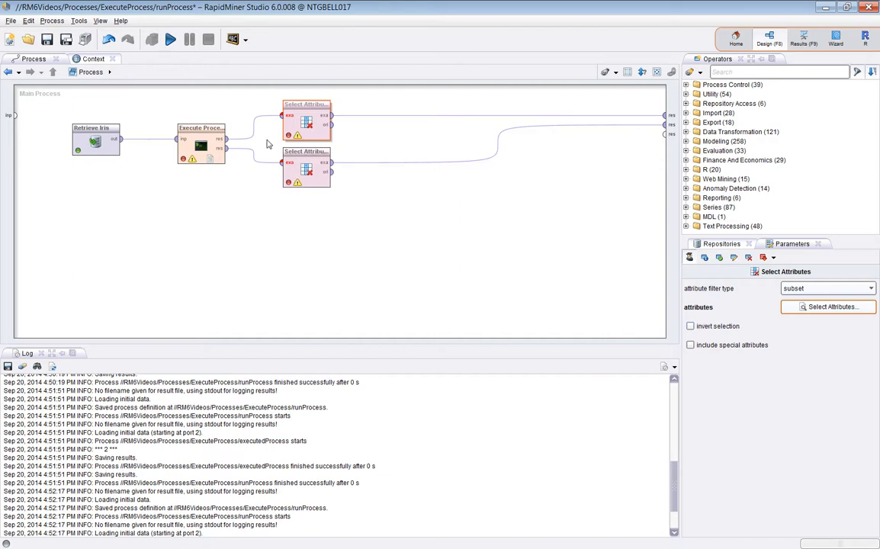
- Enable recursive metadata propagation on the Execute Process operator again and run the process
left_click(183, 130)
left_click(729, 348)
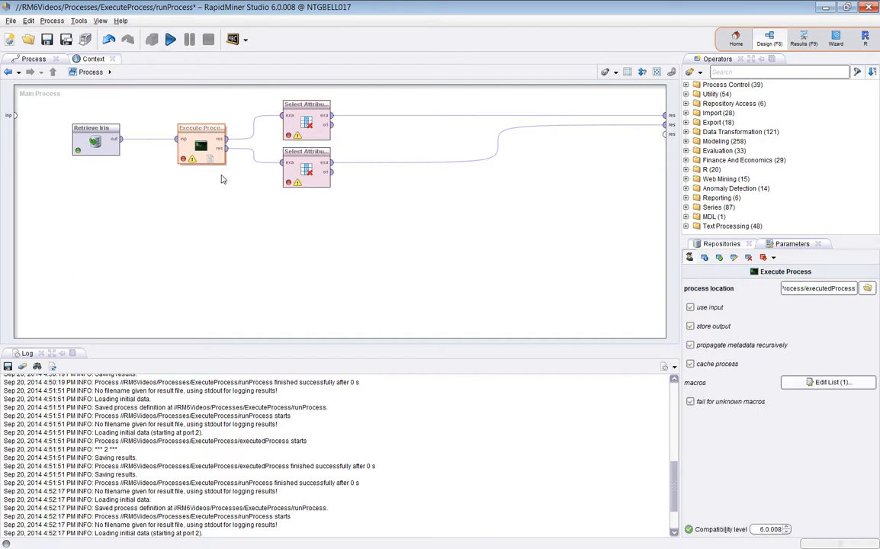
key("F11")
- Set the attribute filter type of Select Attributes and Select Attributes (2) to all, and rerun the process
left_click(305, 124)
left_click(793, 288)
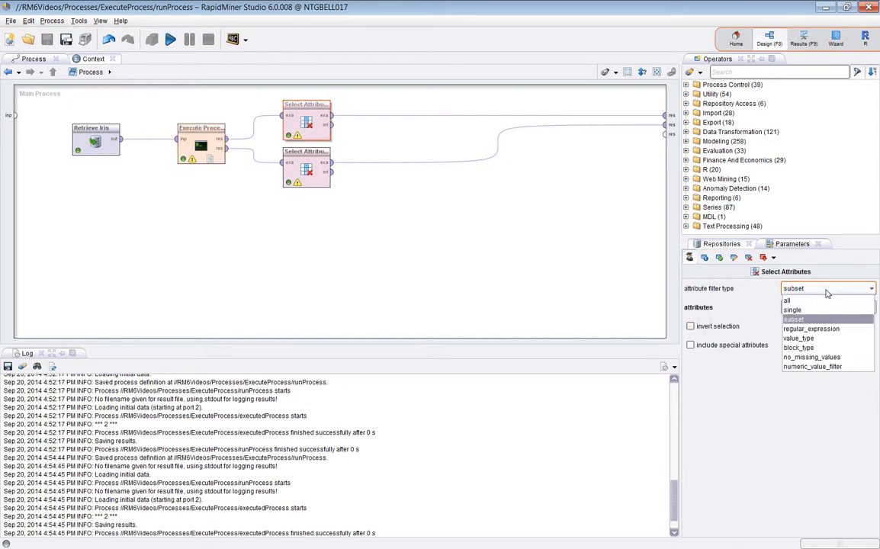
left_click(797, 298)
left_click(285, 164)
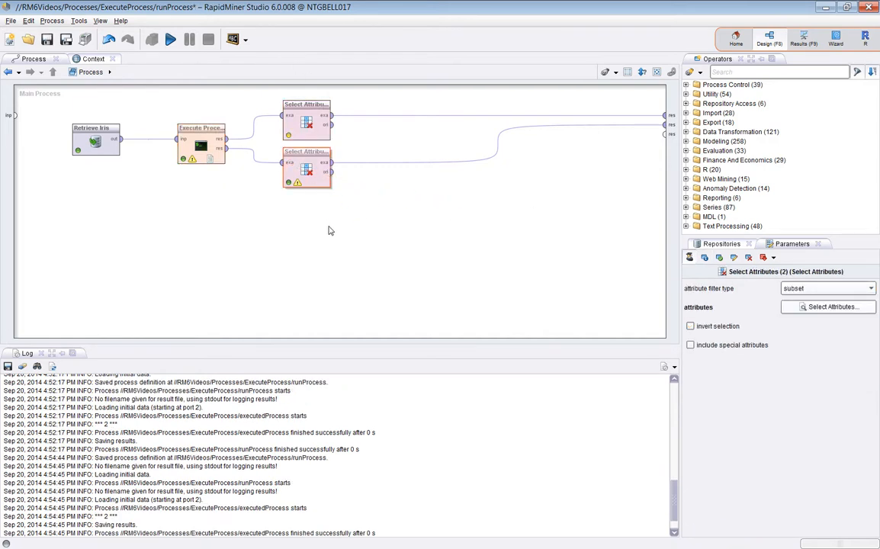
left_click(823, 289)
left_click(824, 301)
left_click(439, 244)
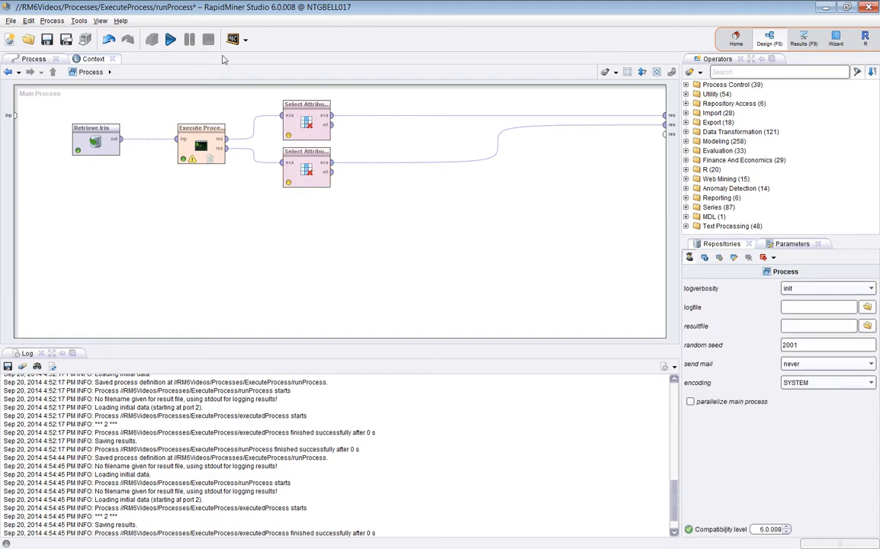
key("F11")
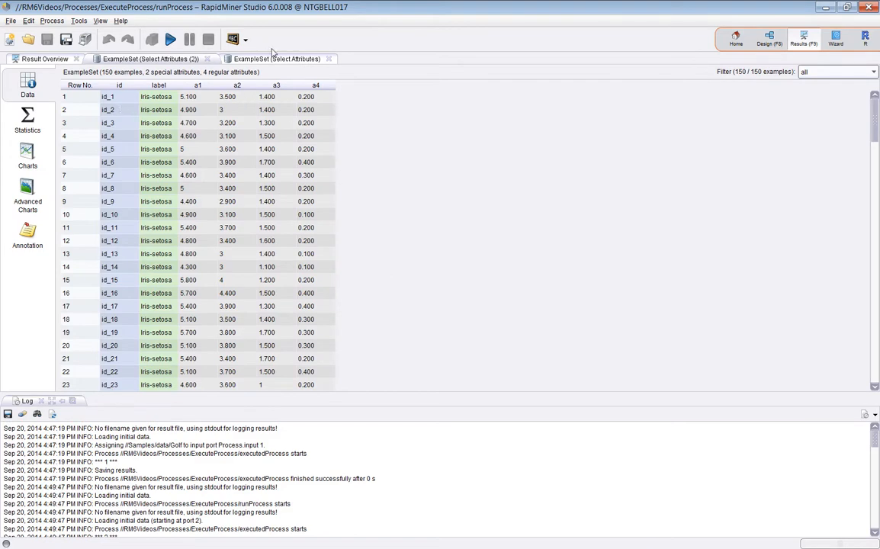
- Compare the two Select Attributes result sets, and review the macros defined on the Execute Process operator without changing them
left_click(271, 59)
left_click(173, 60)
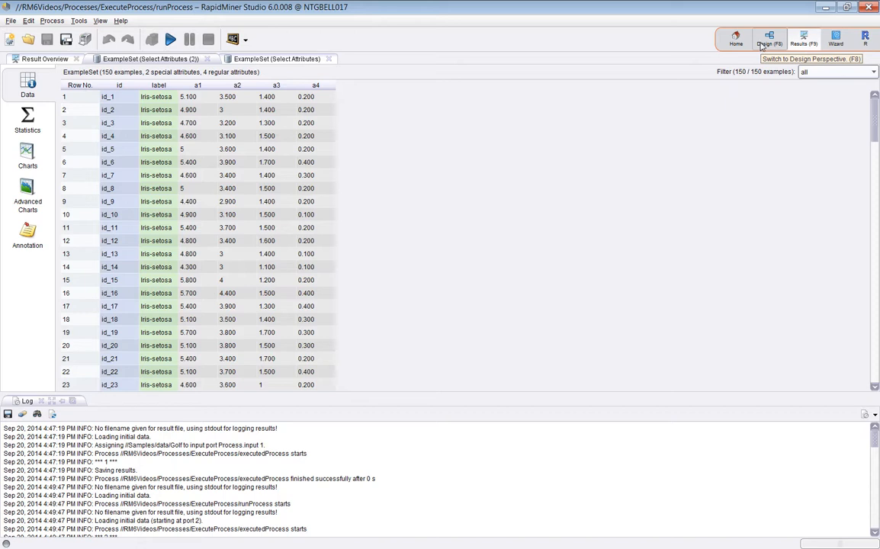
left_click(761, 43)
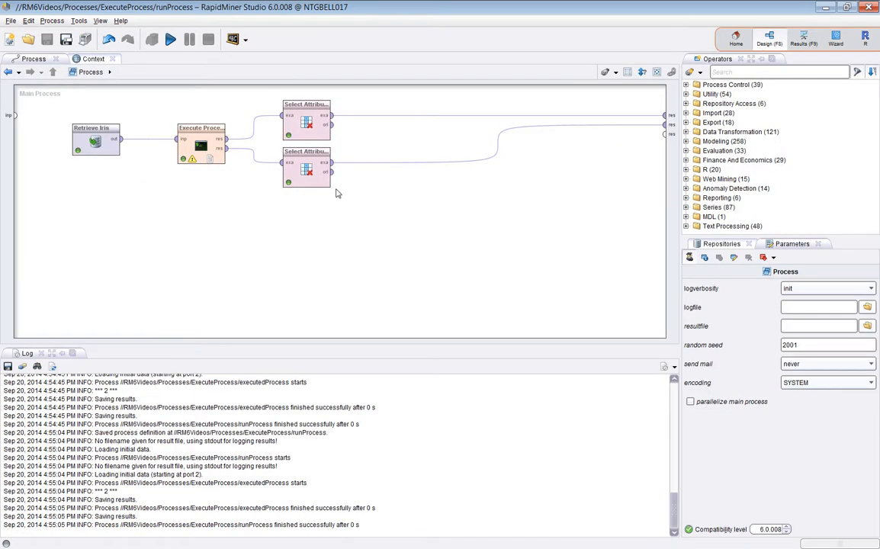
left_click(199, 146)
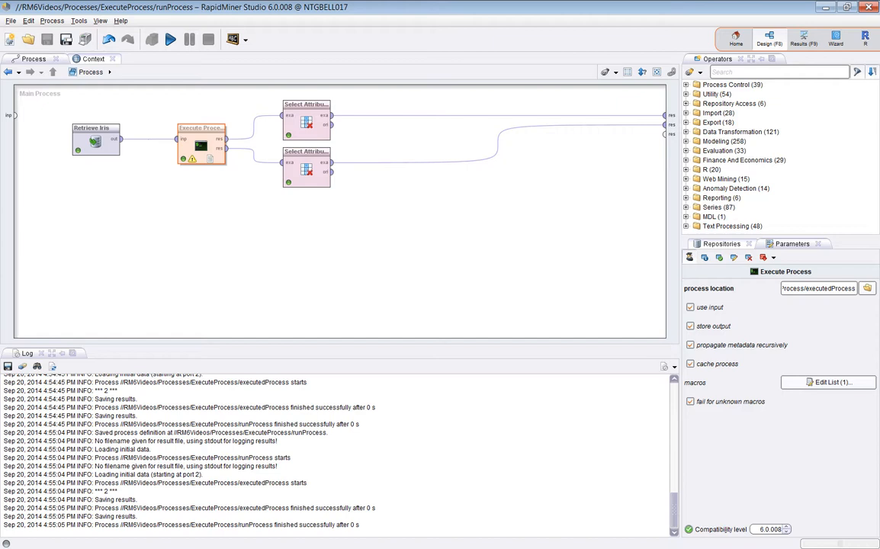
left_click(808, 382)
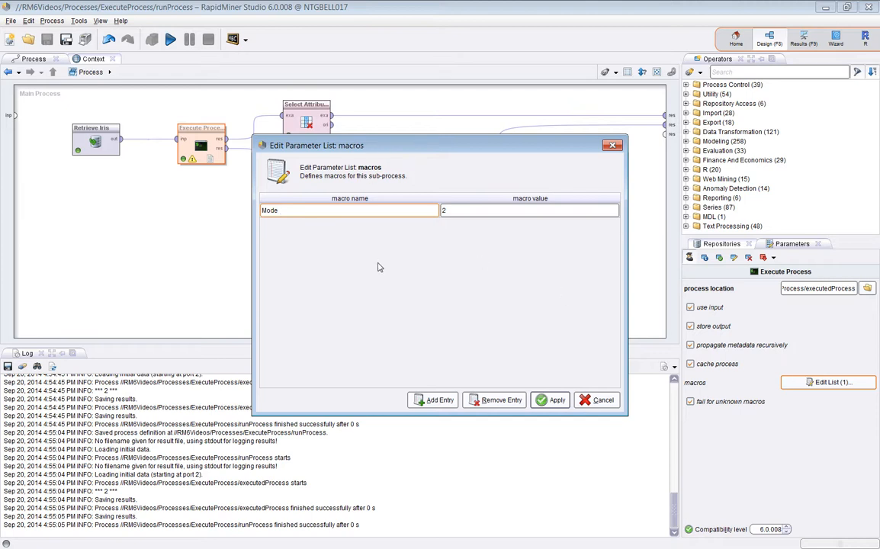
left_click(579, 400)
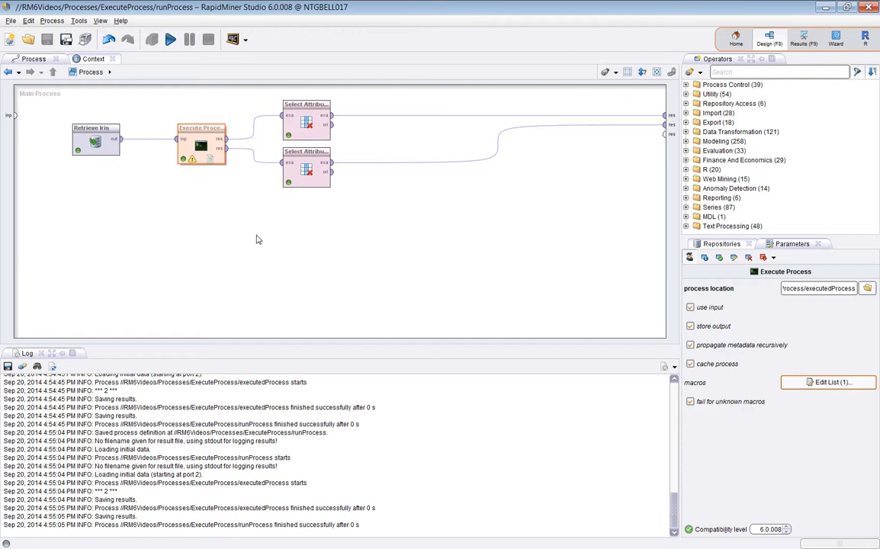
- Clear the log from the results view and run the process again
left_click(805, 40)
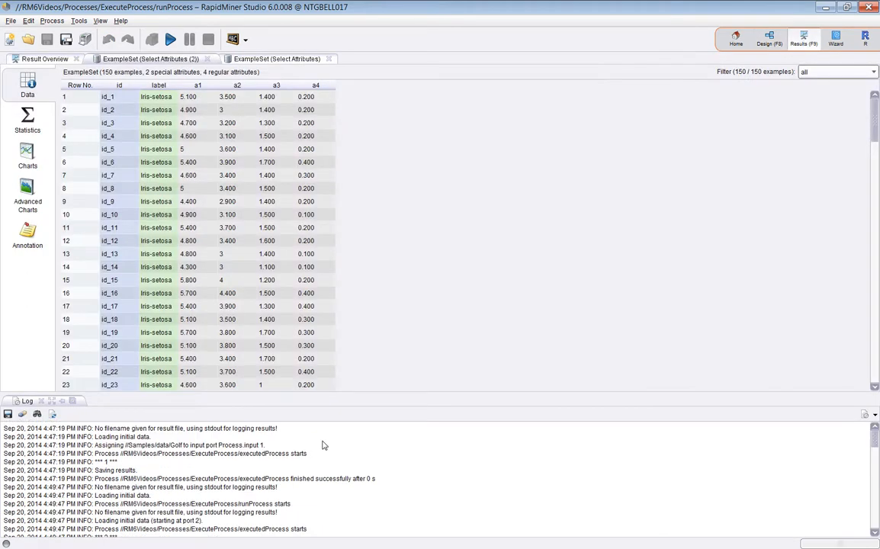
right_click(290, 430)
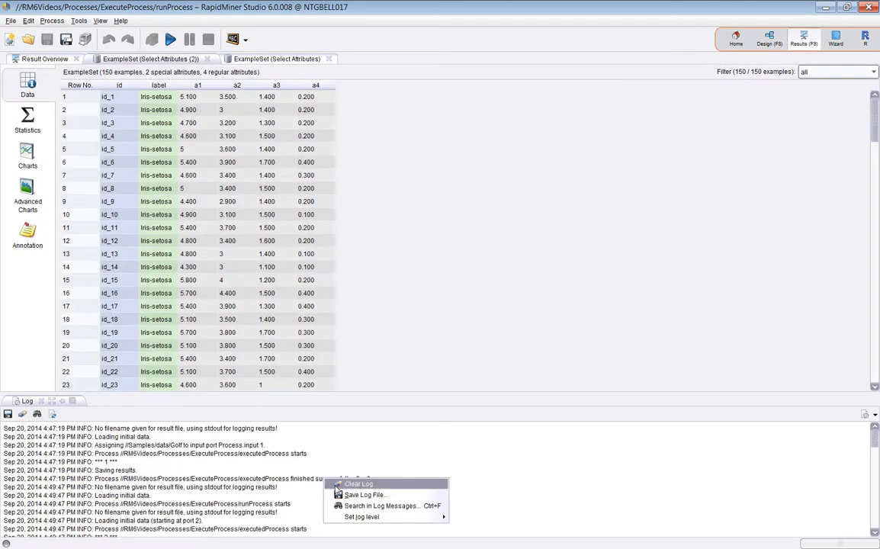
left_click(314, 444)
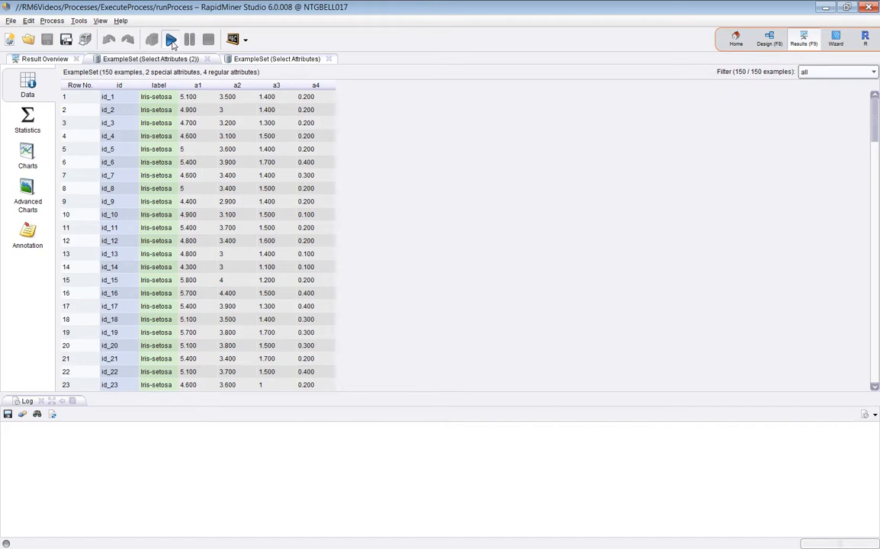
left_click(172, 42)
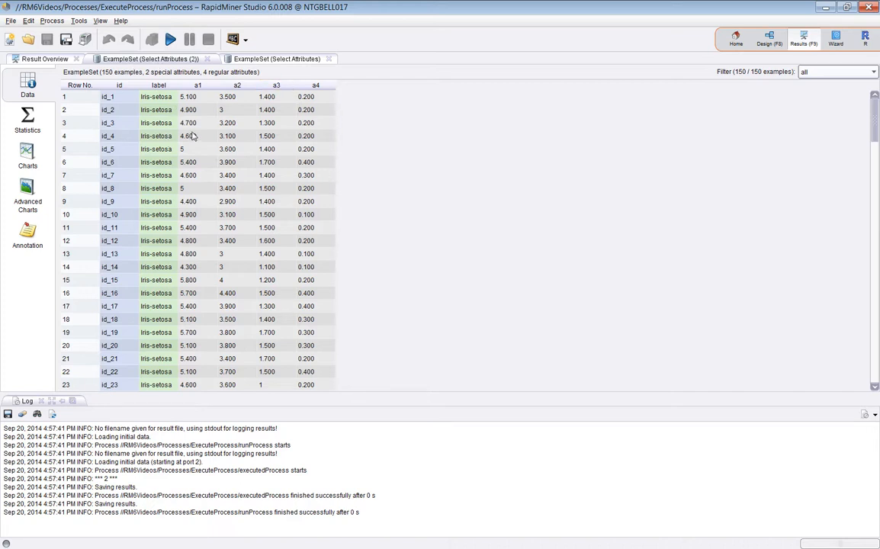
- Examine the Select Attributes result set and the log messages written by the new run
left_click(257, 58)
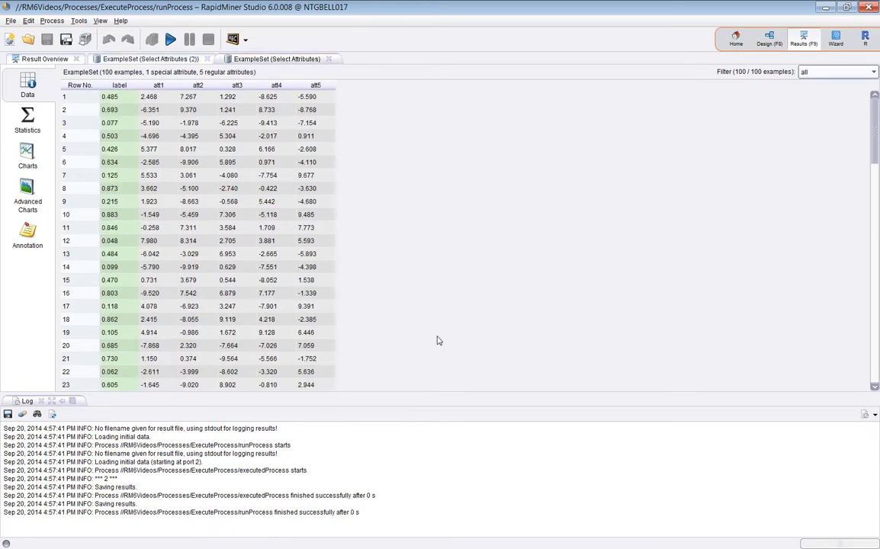
left_click_drag(104, 453, 147, 544)
left_click(143, 506)
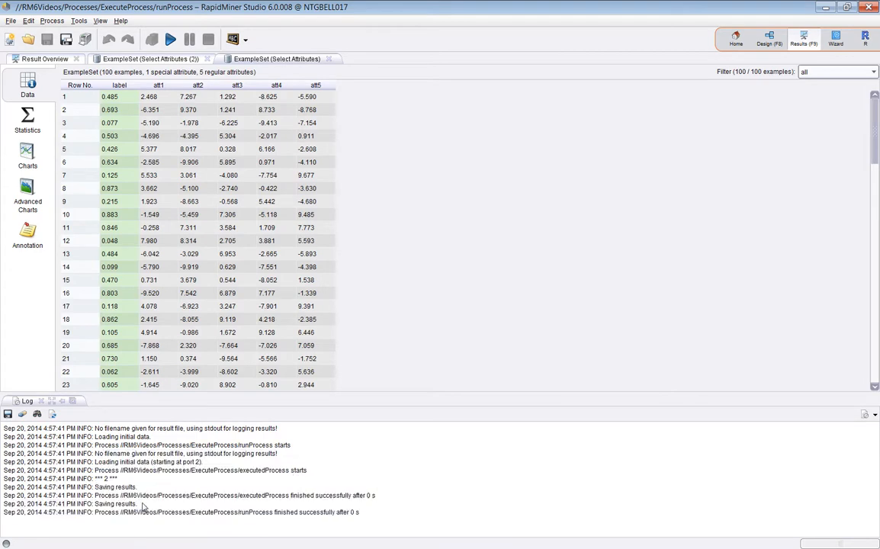